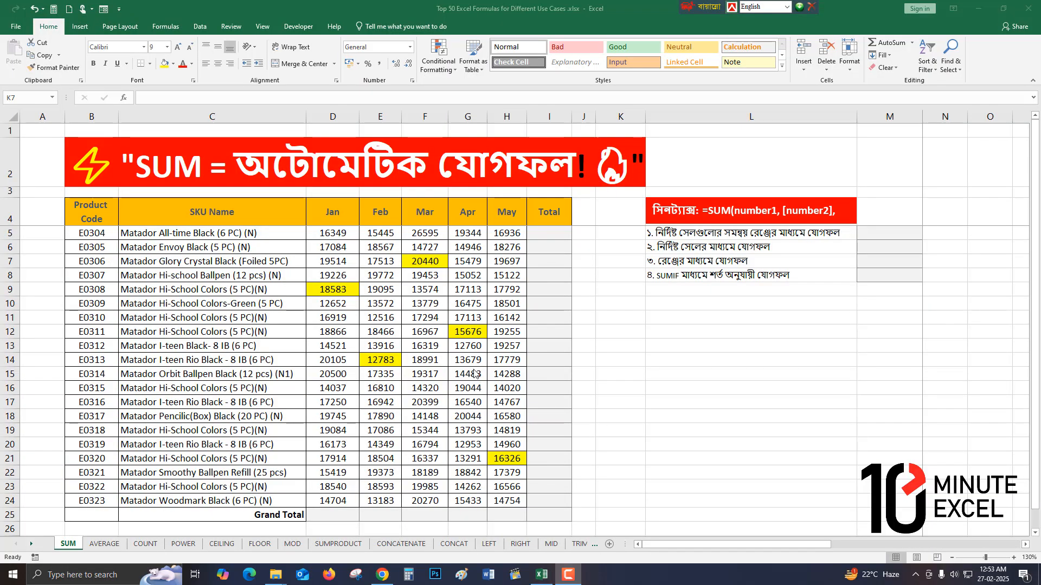
left_click(419, 287)
left_click(423, 288)
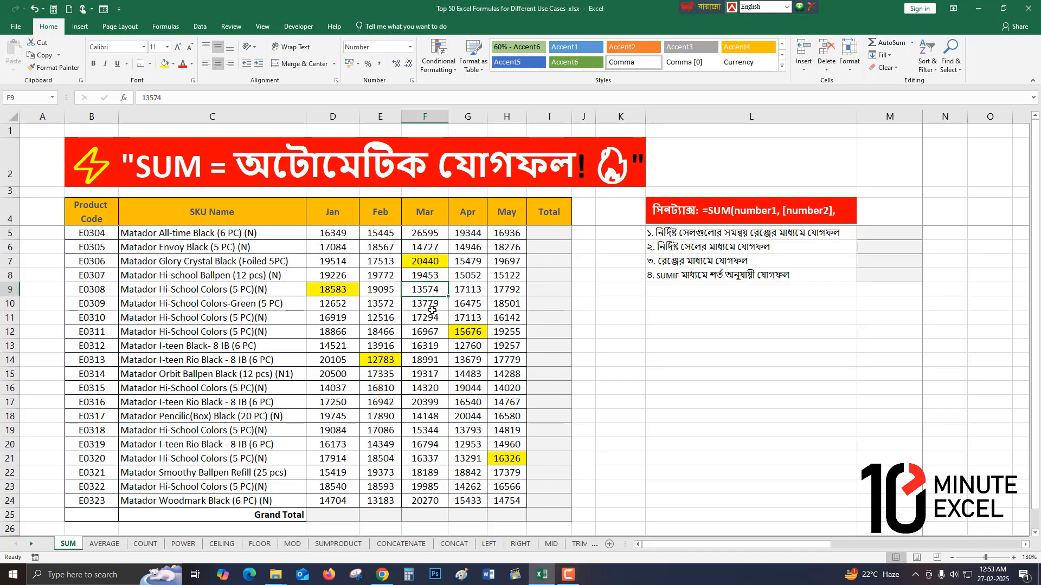
left_click(429, 301)
left_click(504, 276)
left_click(507, 289)
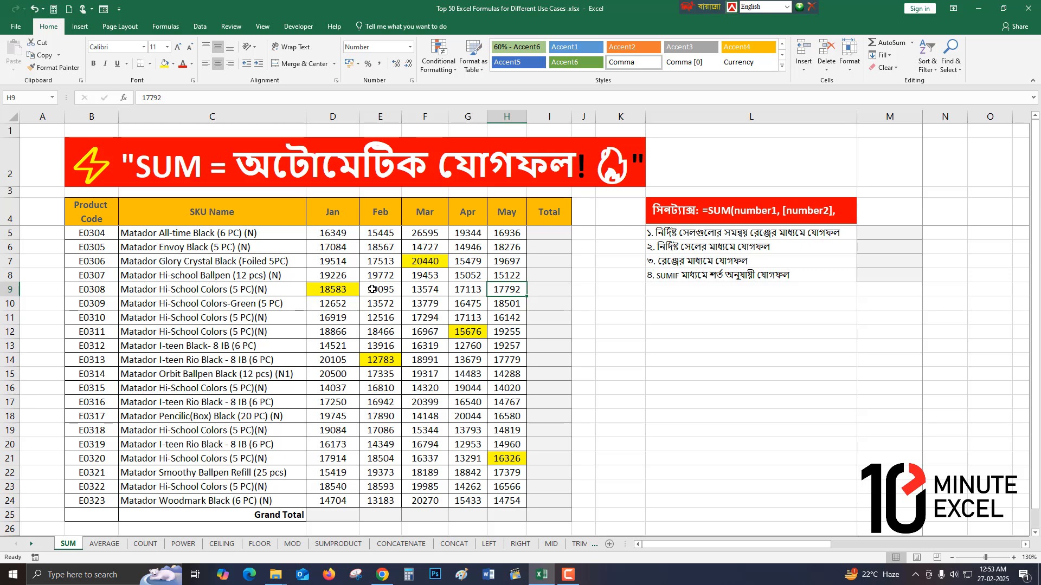
left_click(262, 277)
Review the table's headers from Product Code to May and the January and February sales columns
left_click(87, 213)
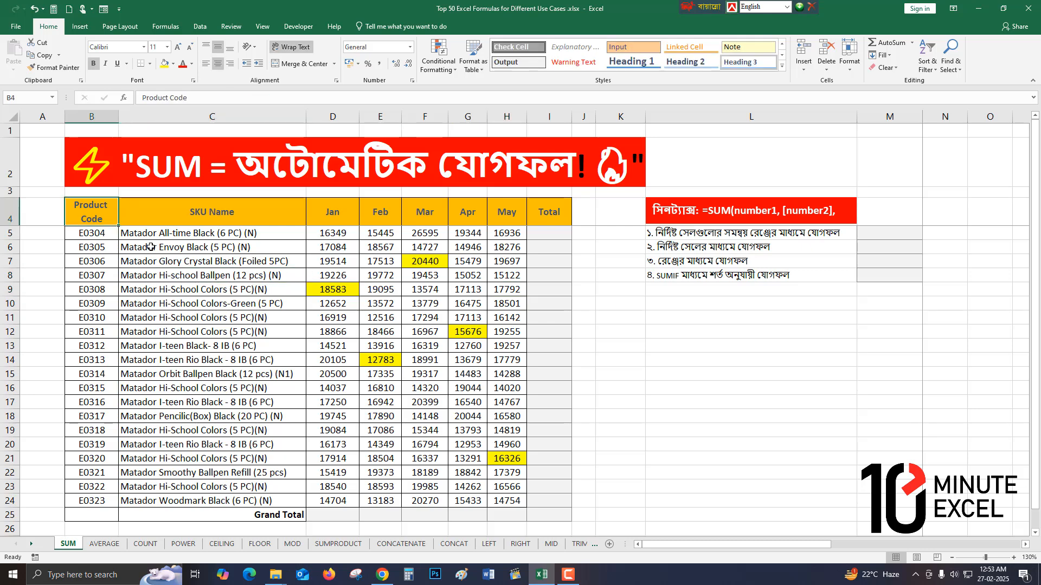
left_click(220, 213)
left_click(333, 212)
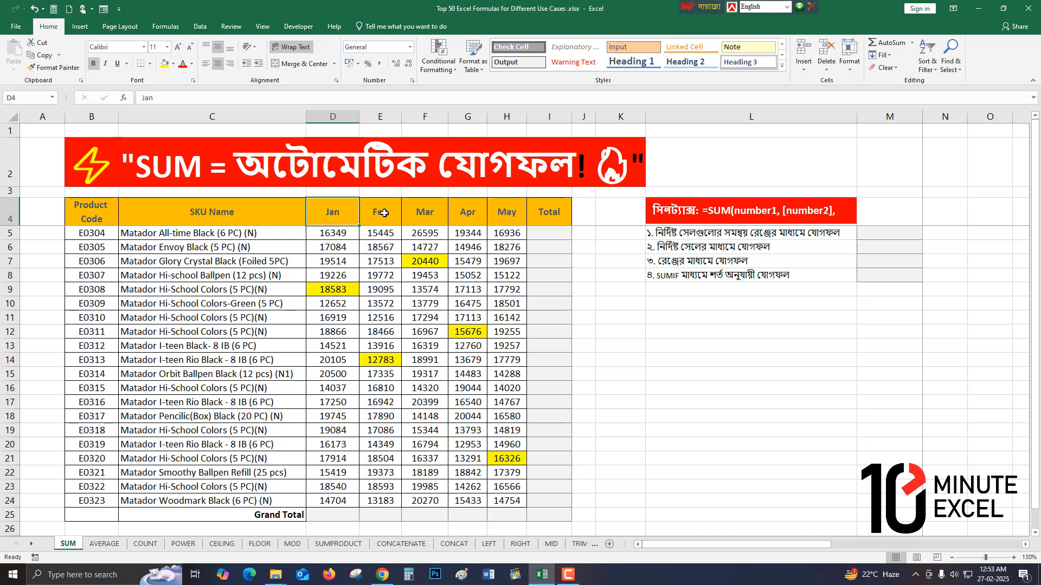
left_click(382, 212)
left_click(426, 213)
left_click(467, 214)
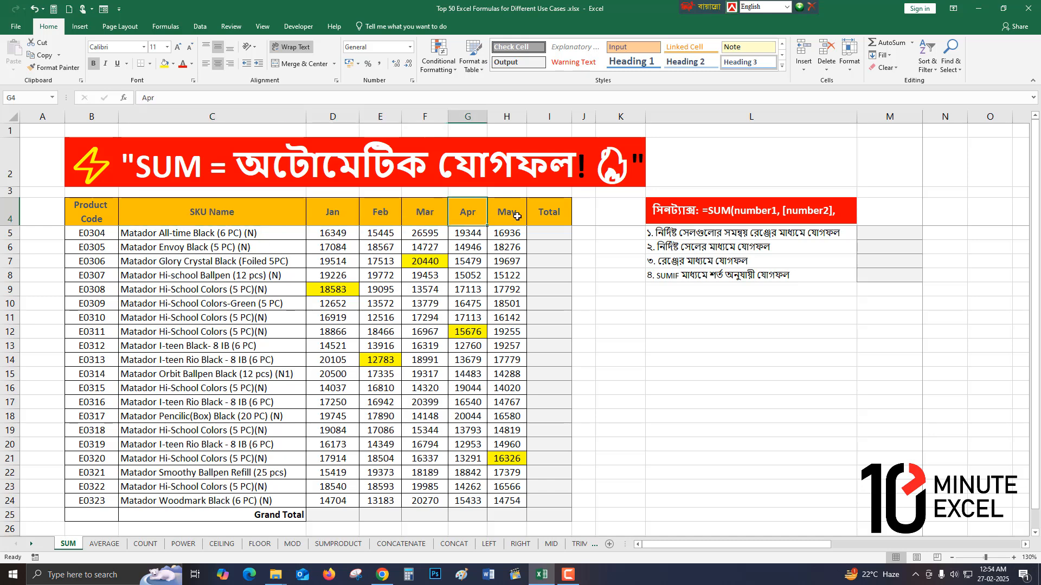
left_click(506, 217)
left_click(332, 219)
left_click_drag(374, 213, 513, 214)
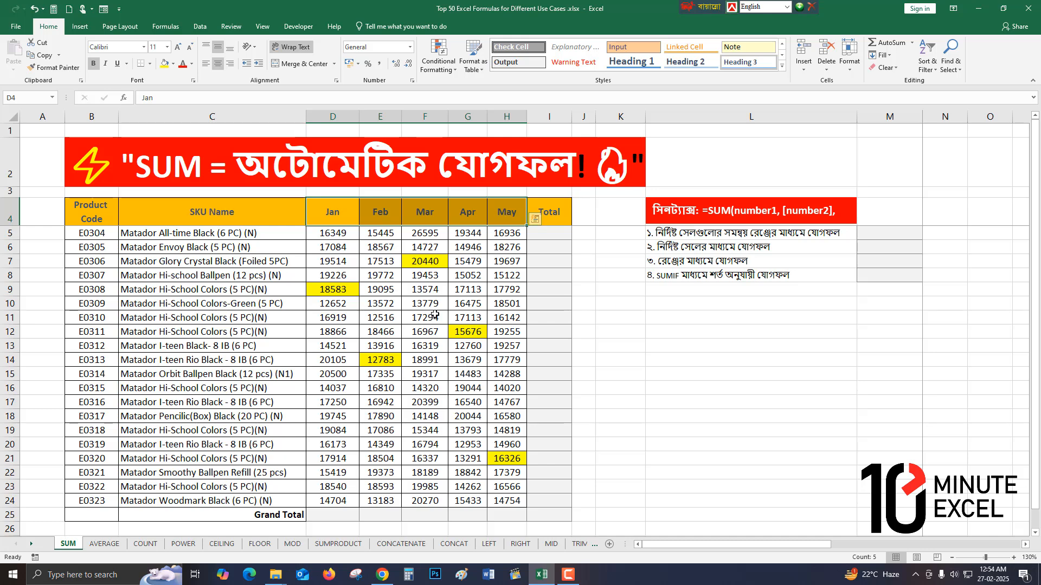
left_click(331, 286)
left_click_drag(332, 215, 332, 502)
left_click_drag(383, 223, 380, 501)
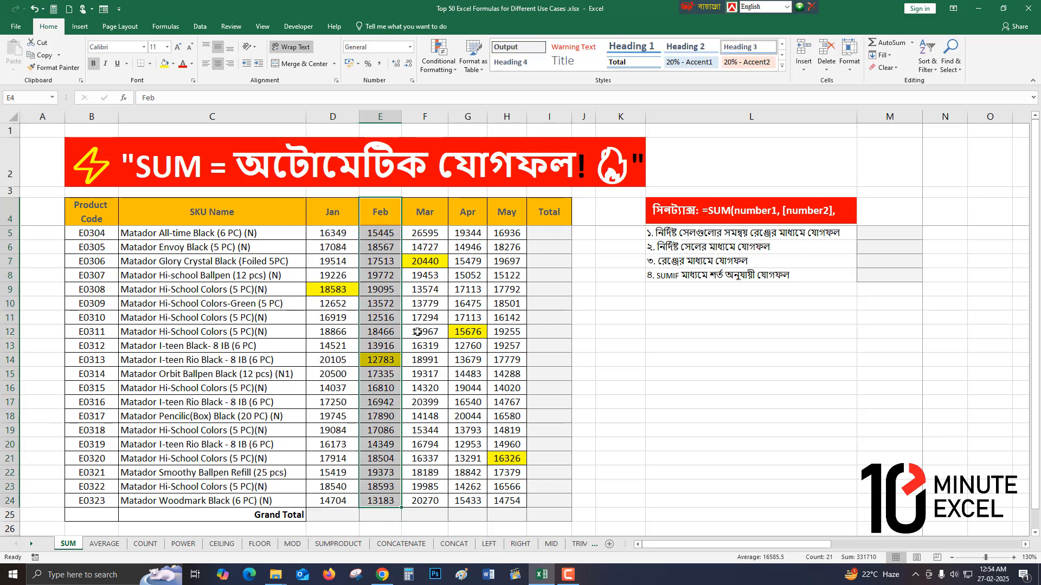
left_click(323, 234)
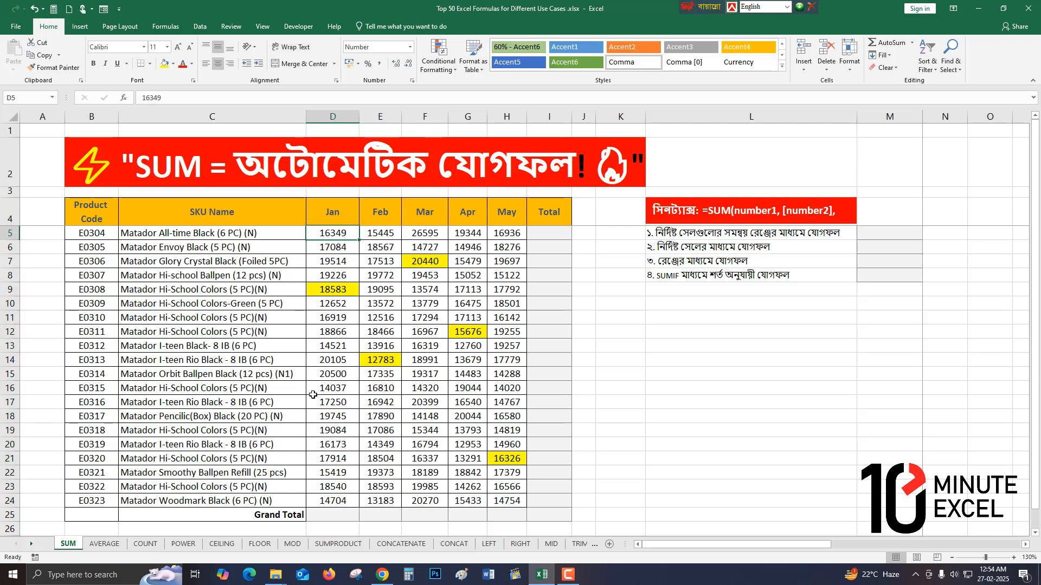
Enter =SUM(D5:D24) as the January Grand Total in D25 and copy the formula across to May in H25
left_click(329, 517)
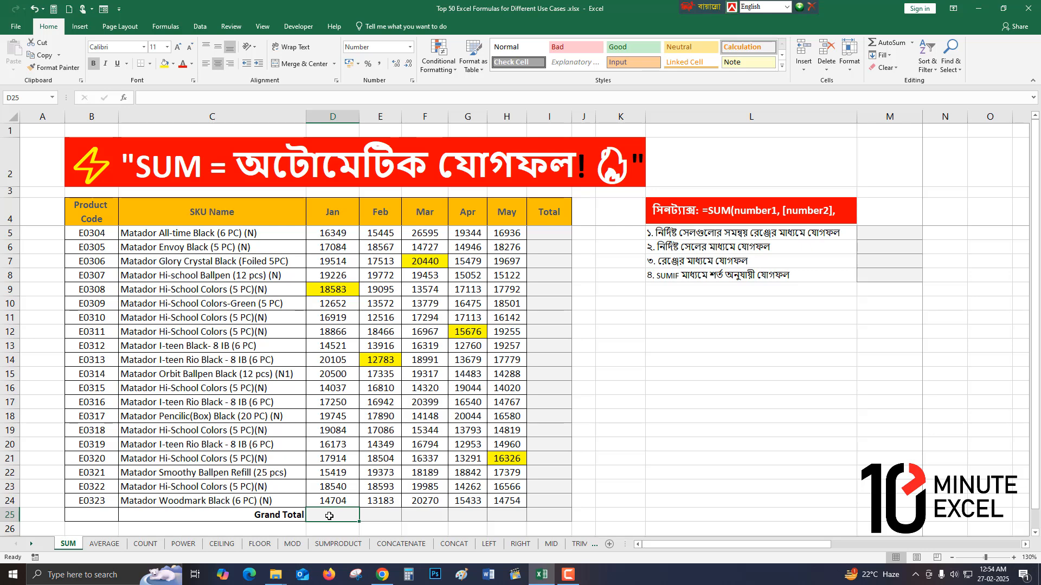
type("=")
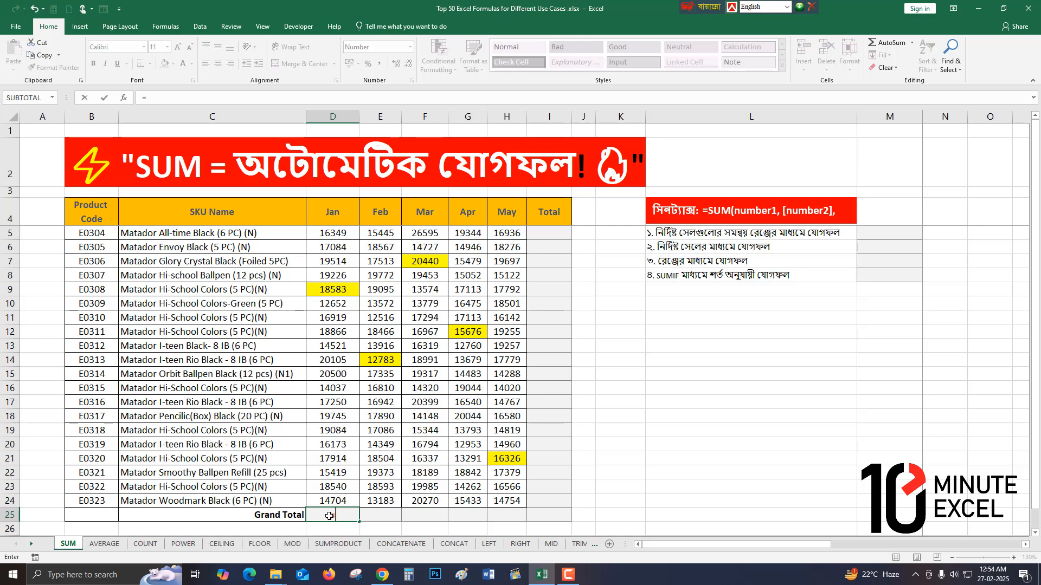
type("s")
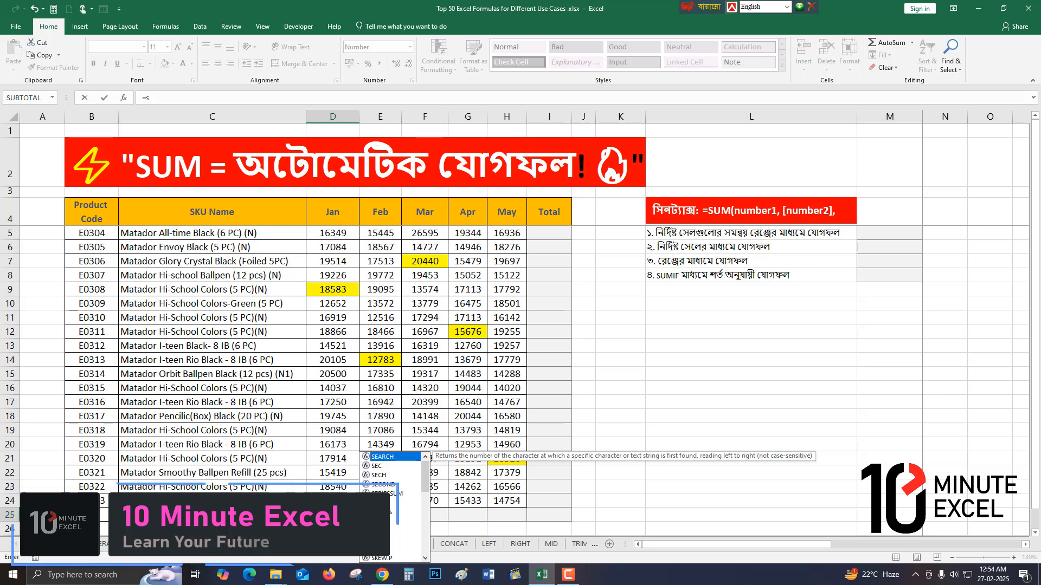
type("um")
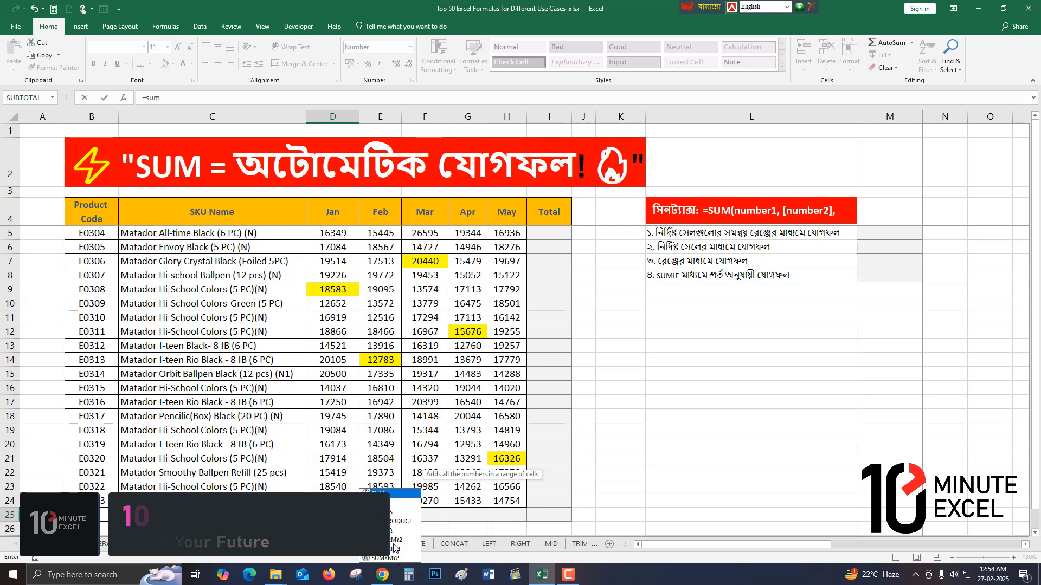
double_click(384, 495)
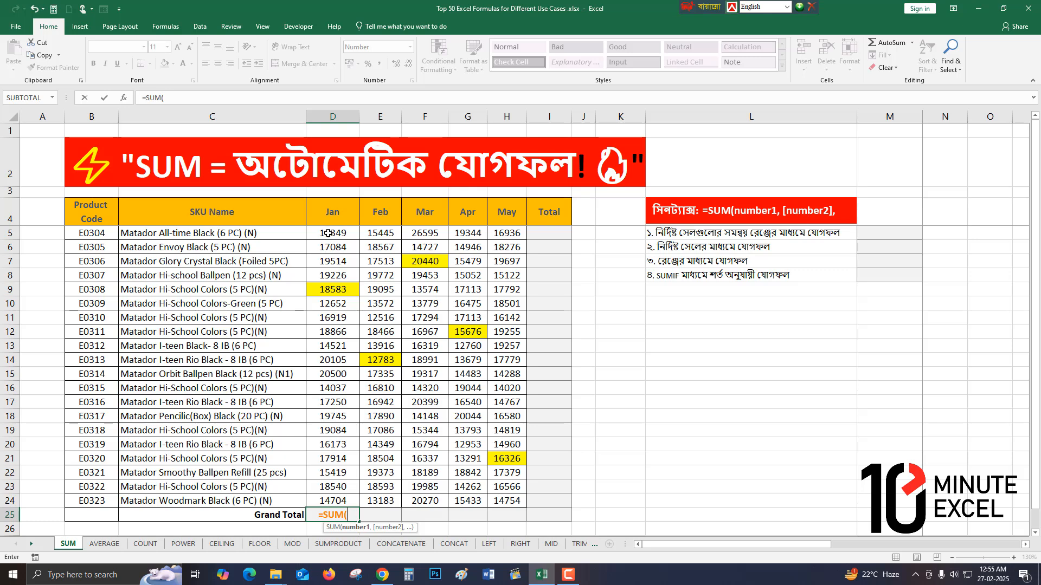
left_click_drag(328, 233, 329, 499)
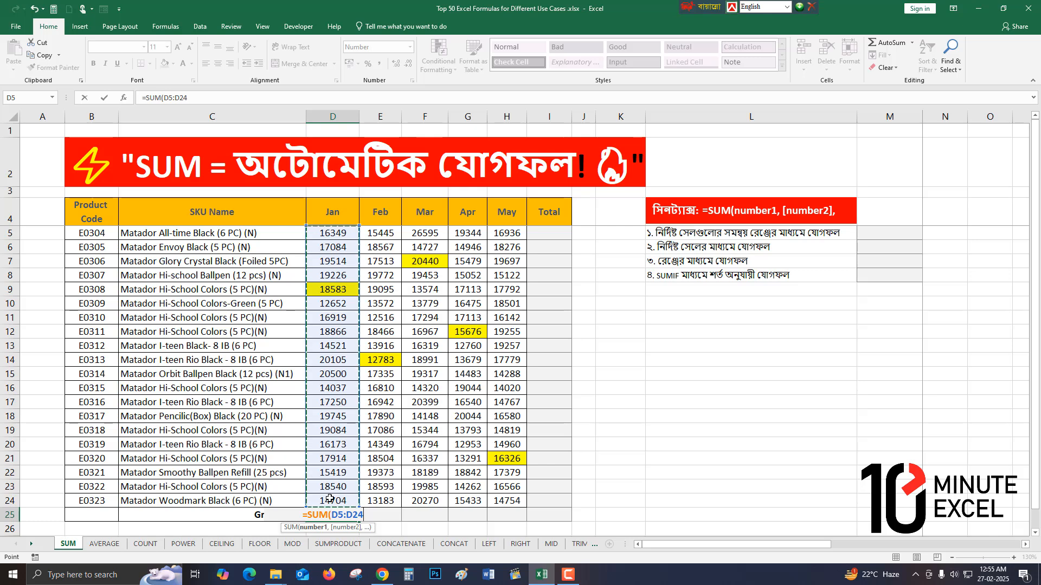
type(")")
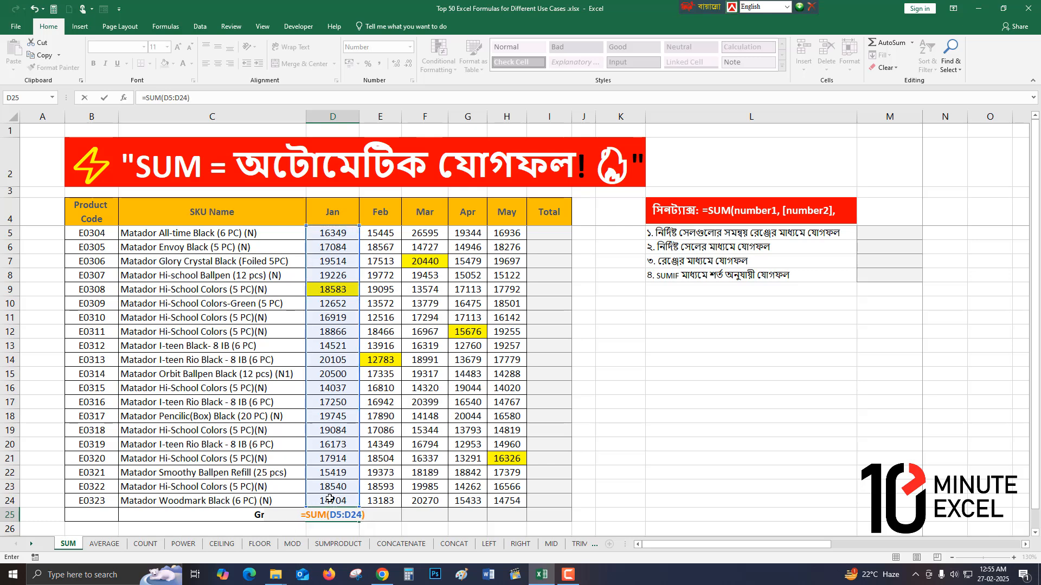
key("Return")
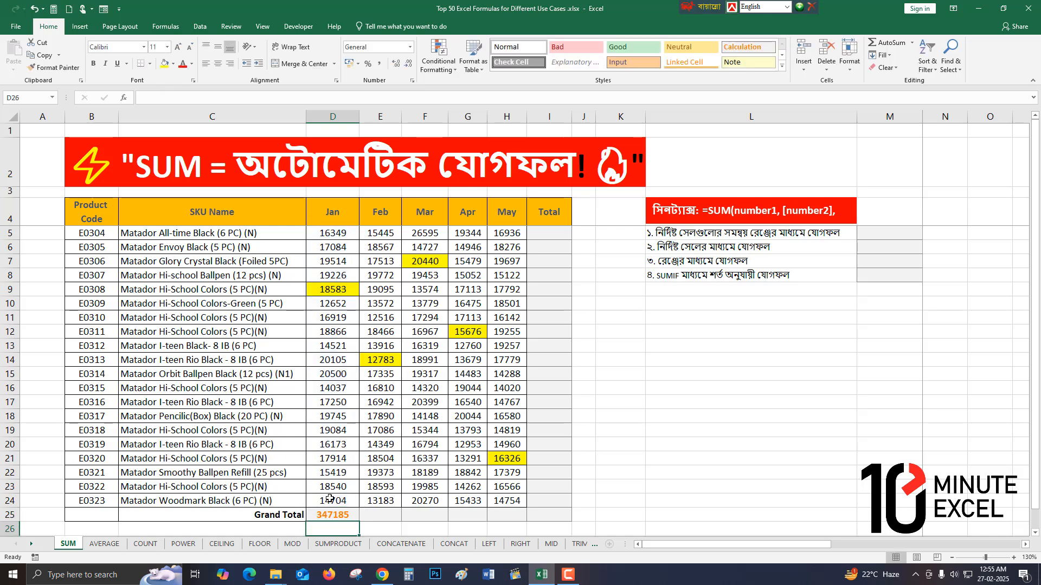
left_click(336, 515)
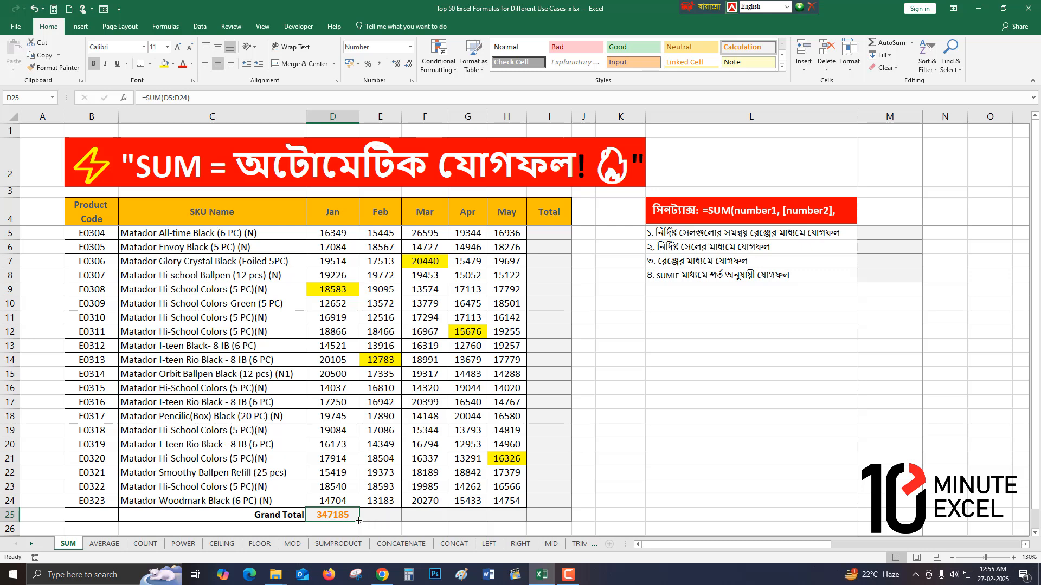
left_click_drag(358, 521, 507, 520)
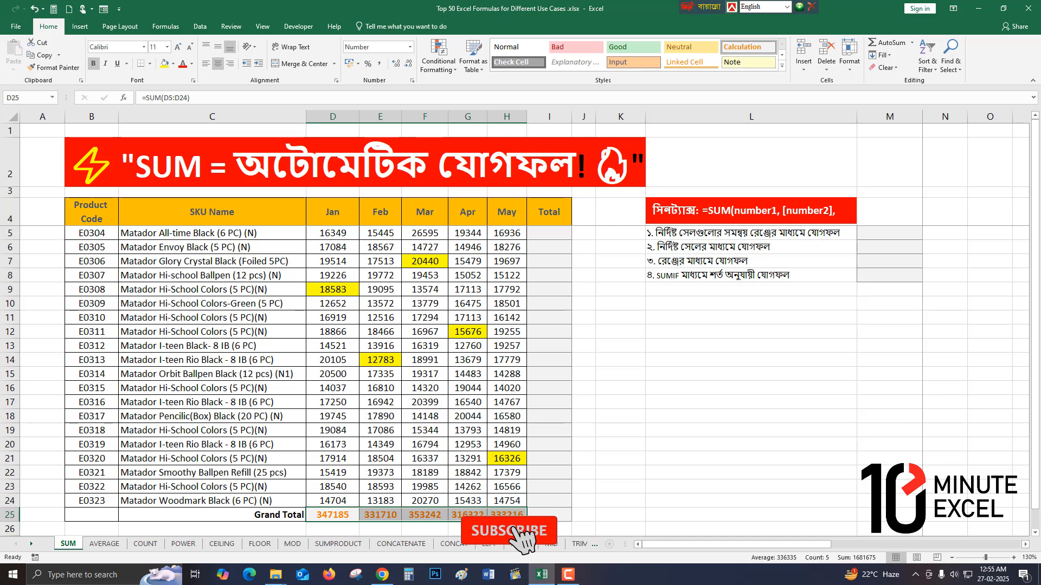
Check the copied Grand Total formulas for February through May and the January formula
double_click(378, 518)
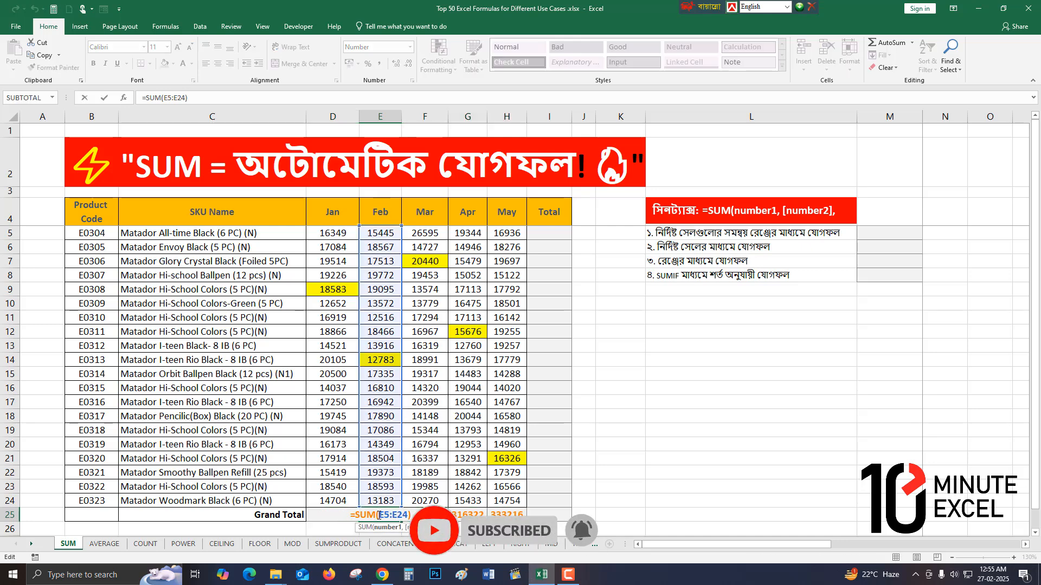
key("Return")
double_click(425, 517)
key("Return")
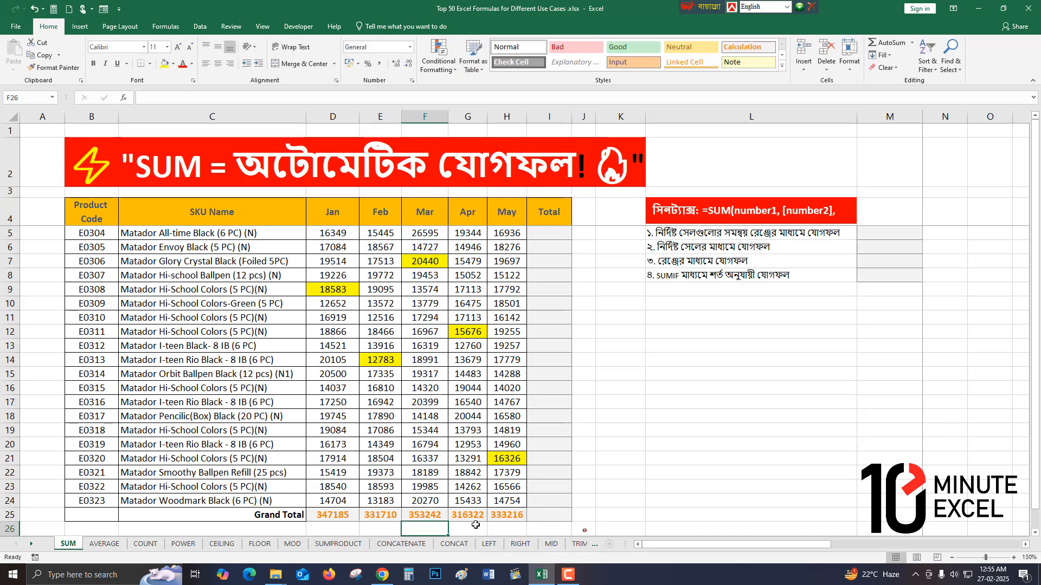
left_click(475, 516)
left_click(509, 515)
left_click(337, 515)
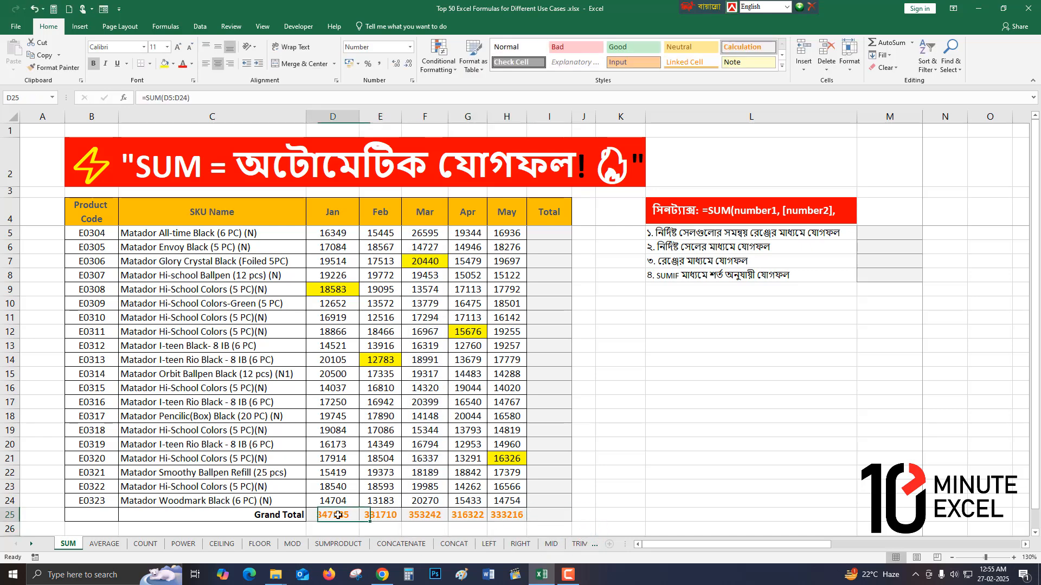
left_click_drag(337, 515, 569, 519)
key("Right")
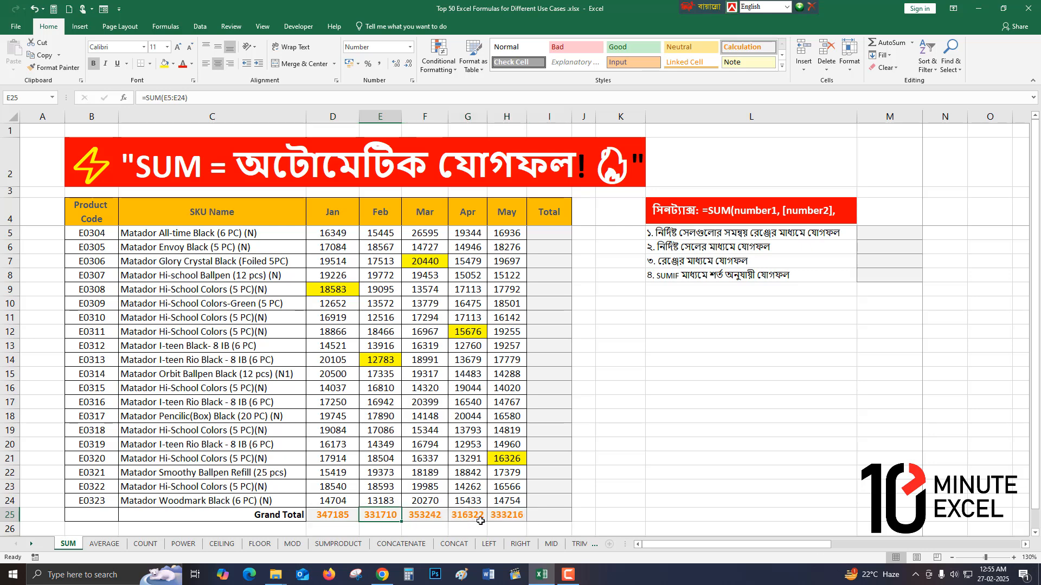
AutoSum D5:H5 in the first product's Total cell, I5, and copy the formula down through the Grand Total row, I25
left_click(539, 233)
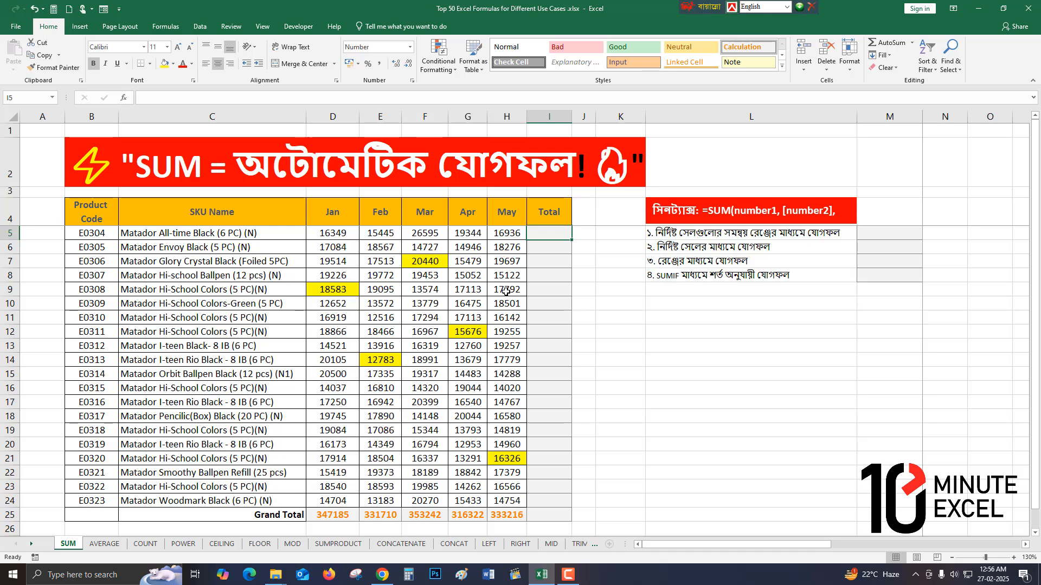
key("alt+equal")
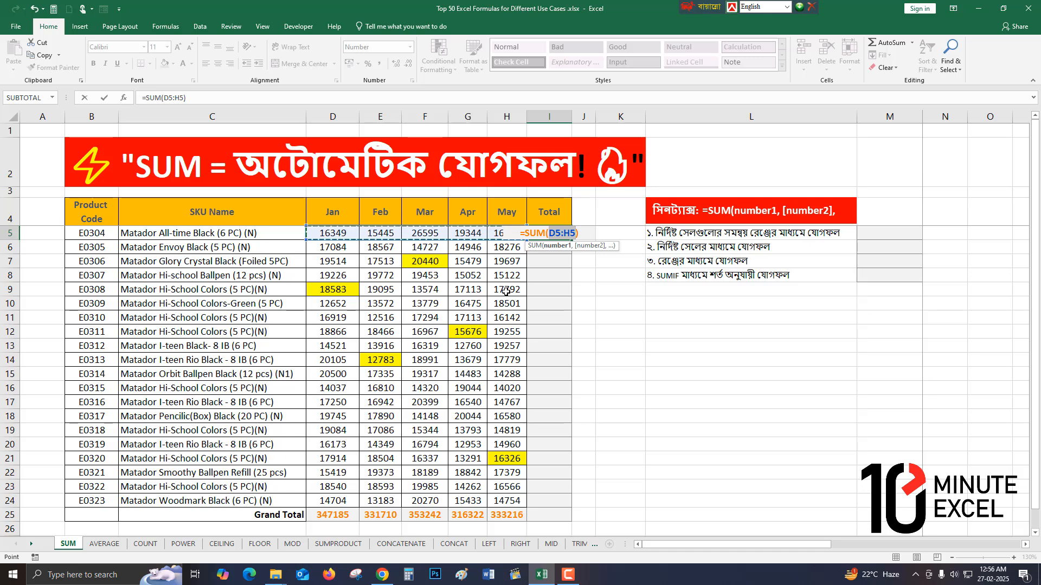
key("Return")
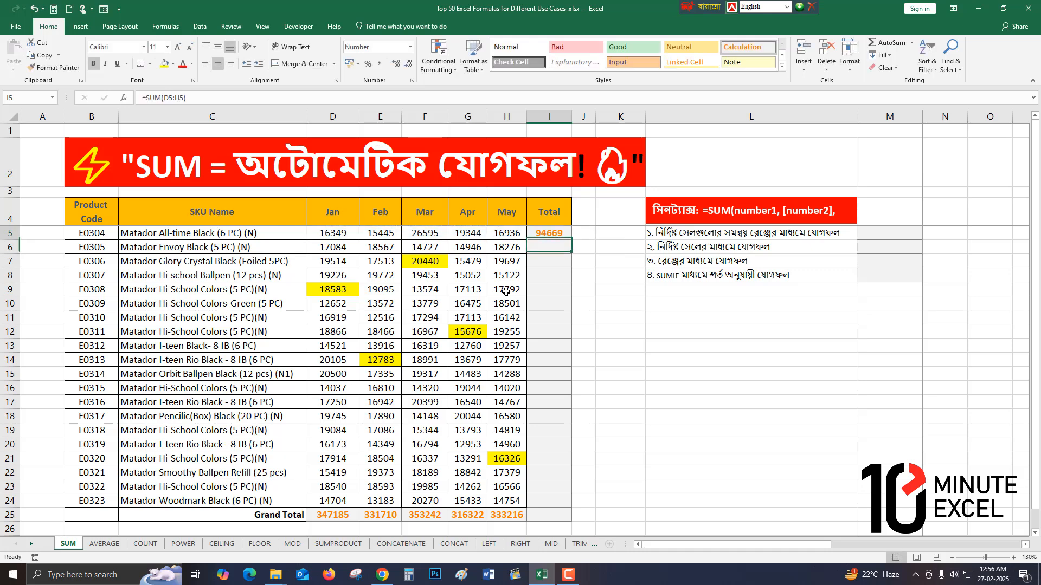
key("Up")
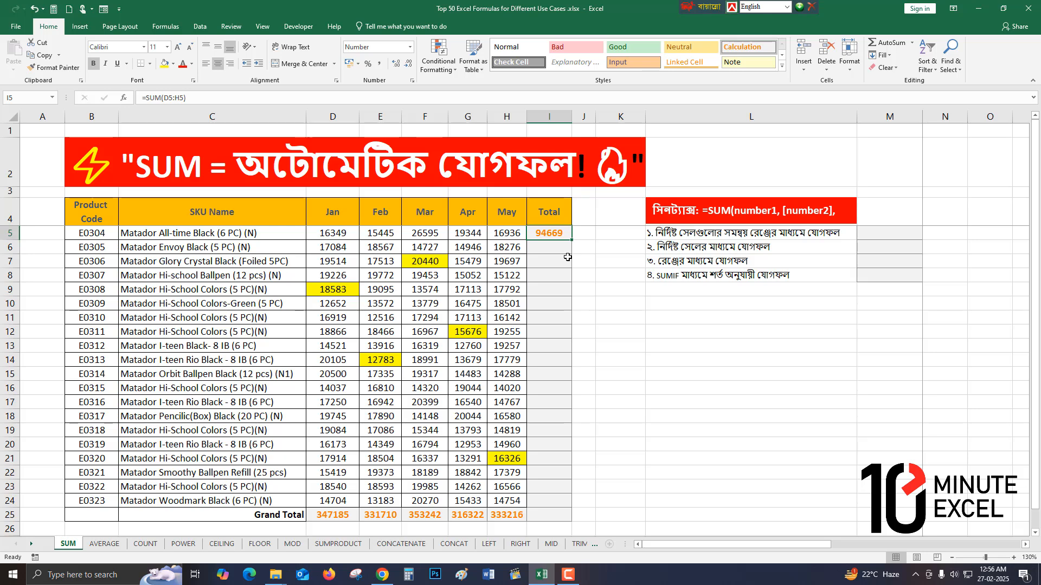
left_click(540, 252)
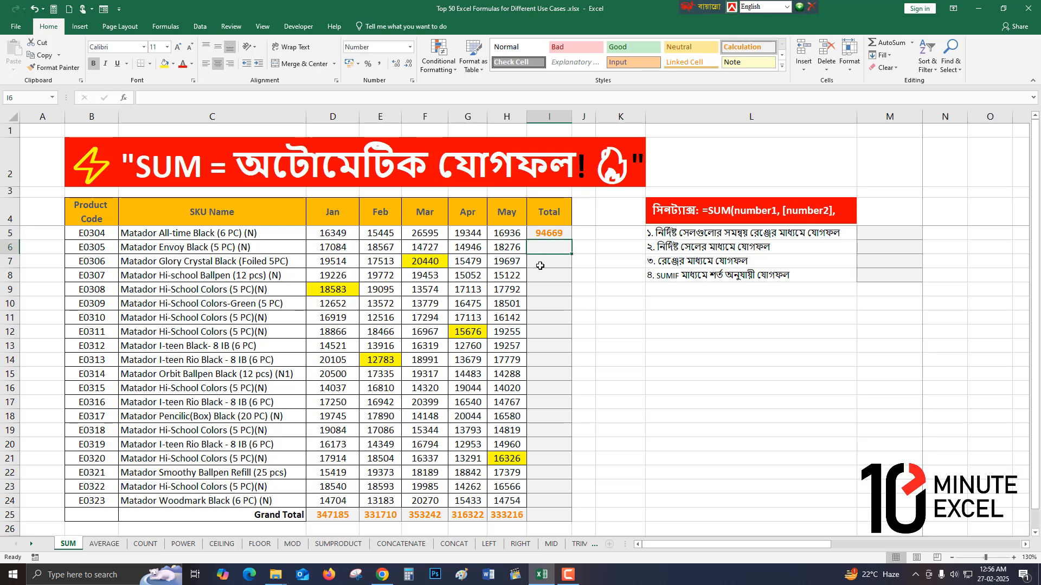
left_click(550, 232)
left_click_drag(572, 240, 561, 515)
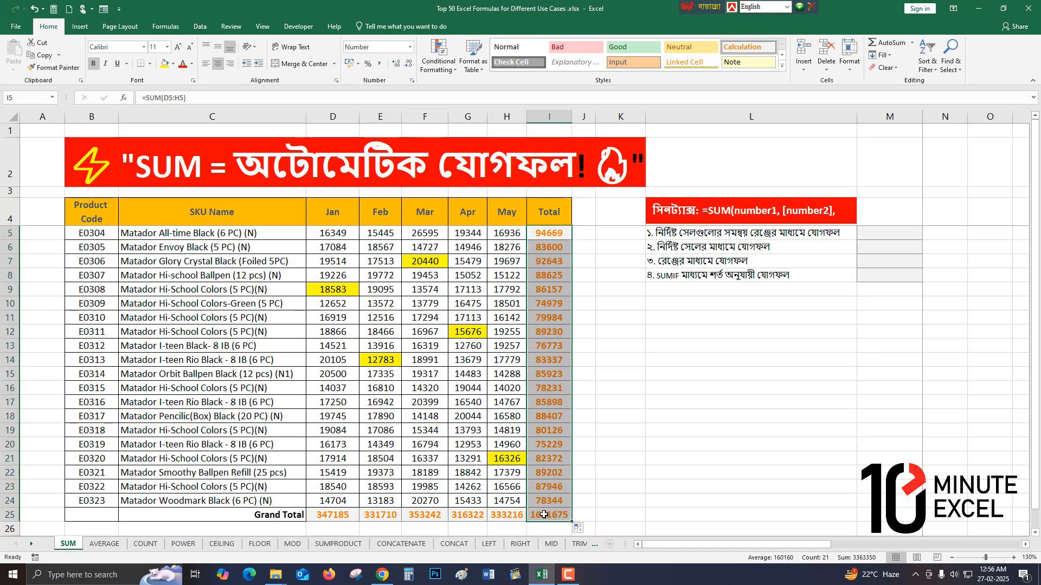
left_click(560, 515)
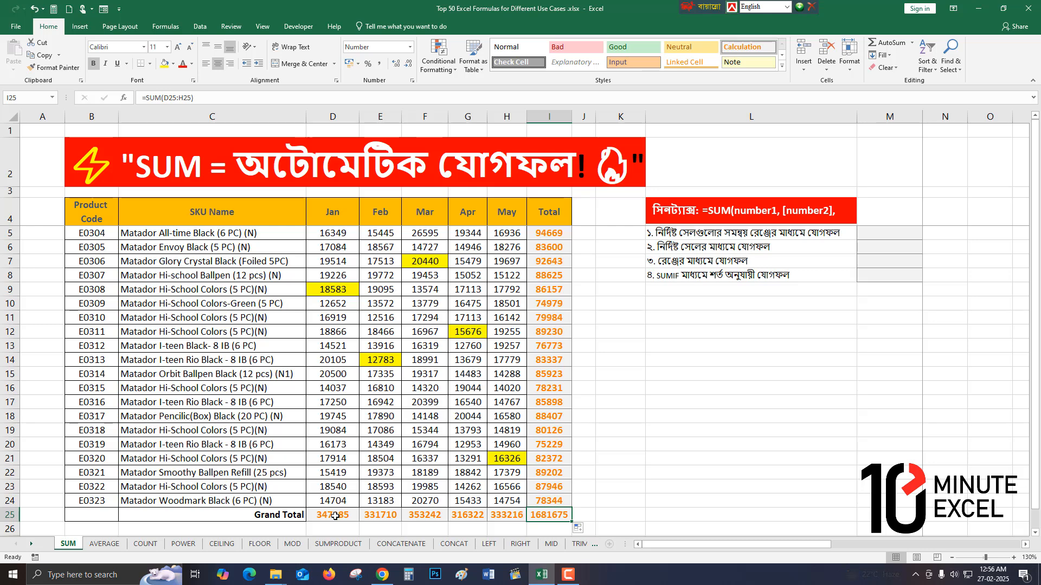
Clear all formulas from the Grand Total row and the Total column
left_click_drag(339, 514, 537, 519)
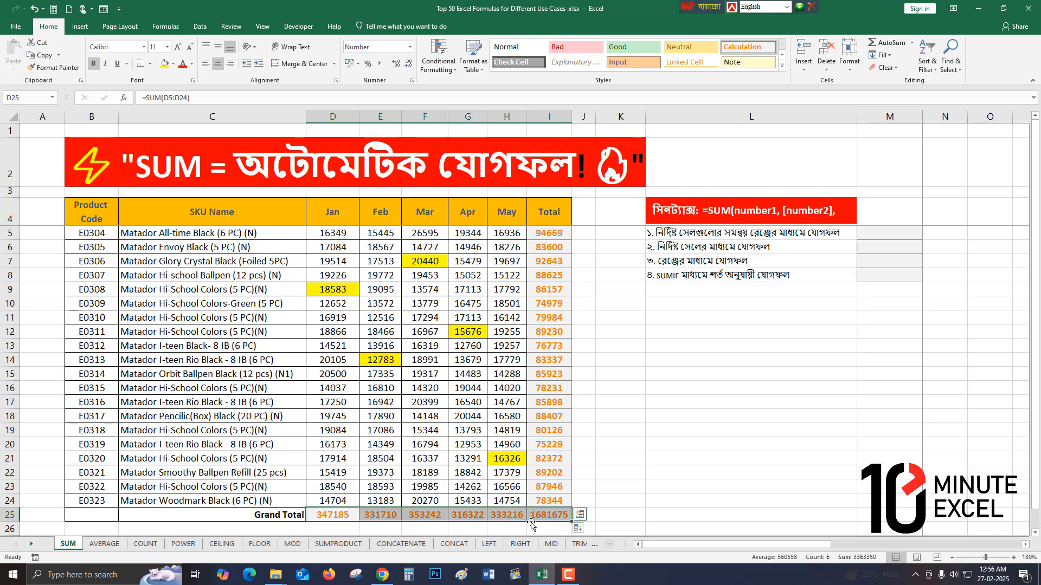
key("Delete")
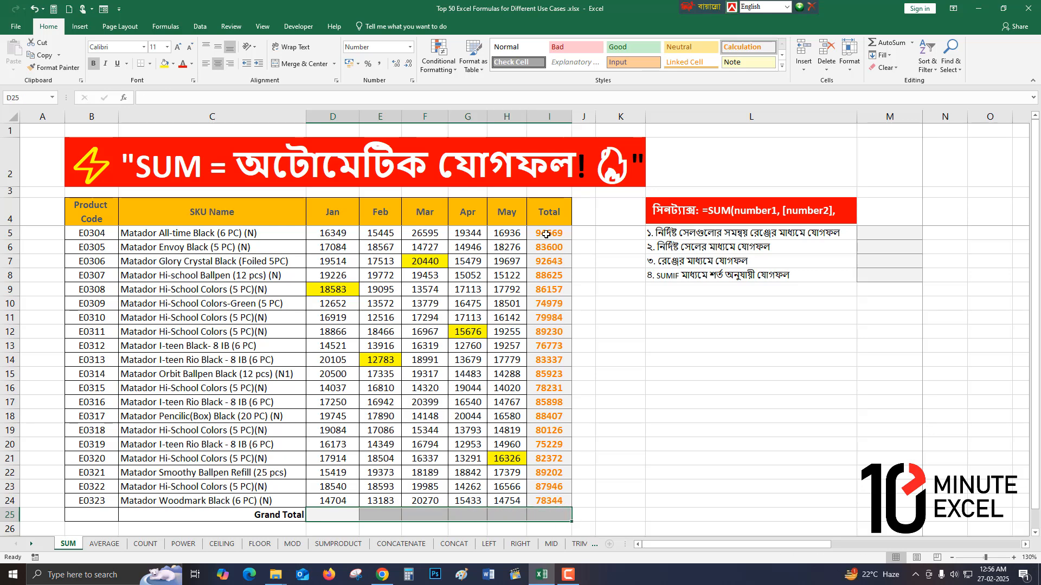
left_click_drag(547, 234, 537, 514)
key("Delete")
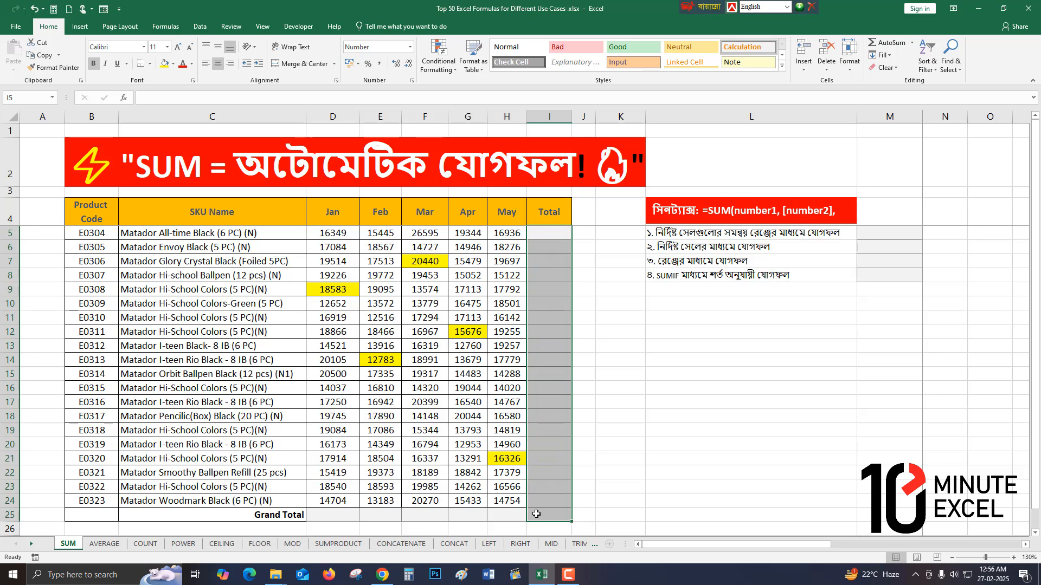
Fill the whole Grand Total row, D25:I25, with column sums at once using AutoSum
left_click_drag(332, 514, 547, 514)
left_click_drag(550, 234, 548, 515)
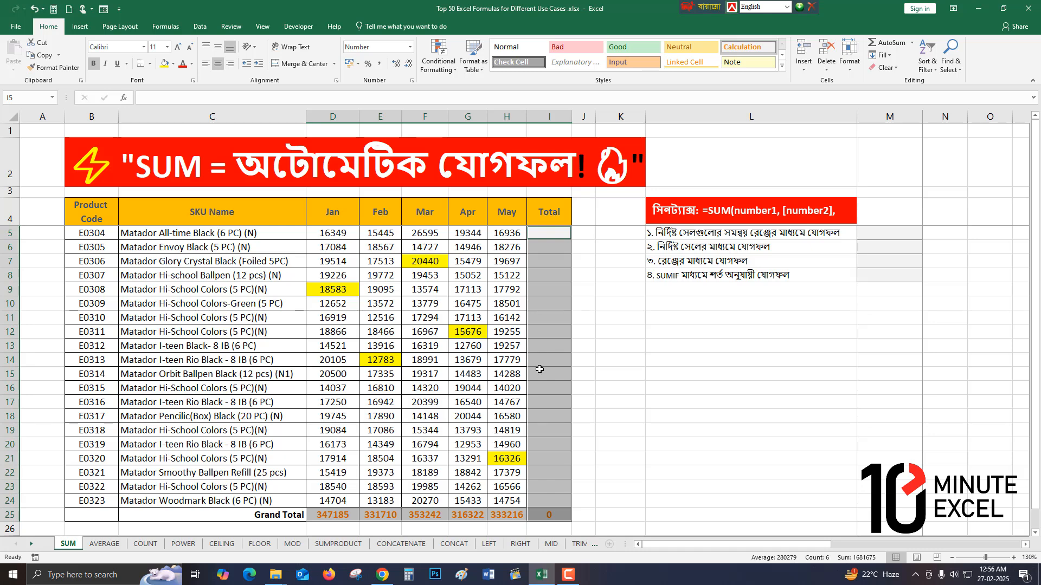
Fill the Total column, I5:I24, with each product's January to May sum at once using AutoSum
left_click(547, 233)
double_click(547, 234)
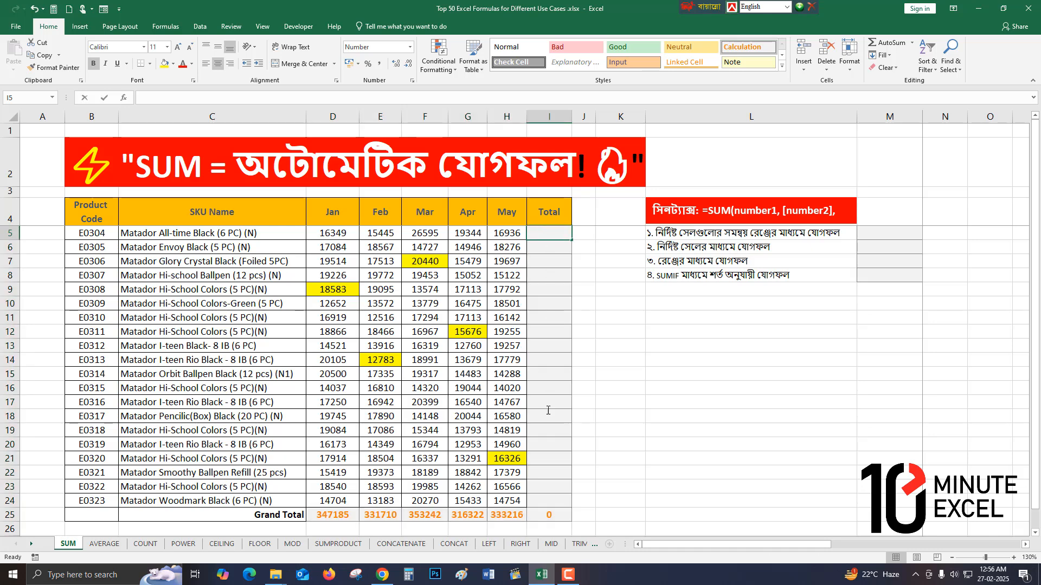
left_click(549, 318)
left_click_drag(548, 237, 540, 501)
key("alt+=")
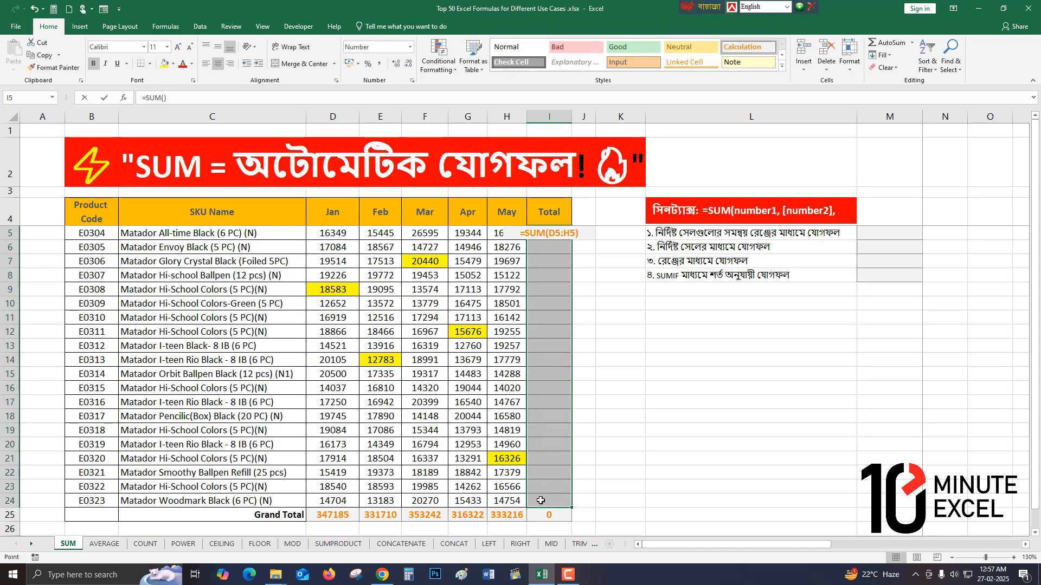
Enter the pending row sums across I5:I24 and check the resulting formulas in several cells of the Total column
key("Return")
left_click(546, 360)
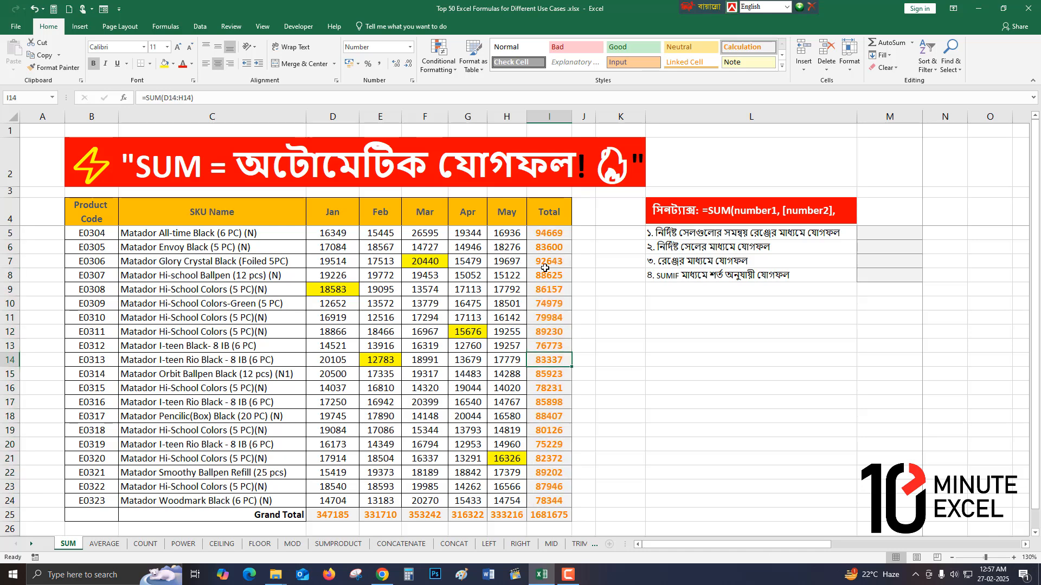
left_click(545, 266)
left_click(553, 232)
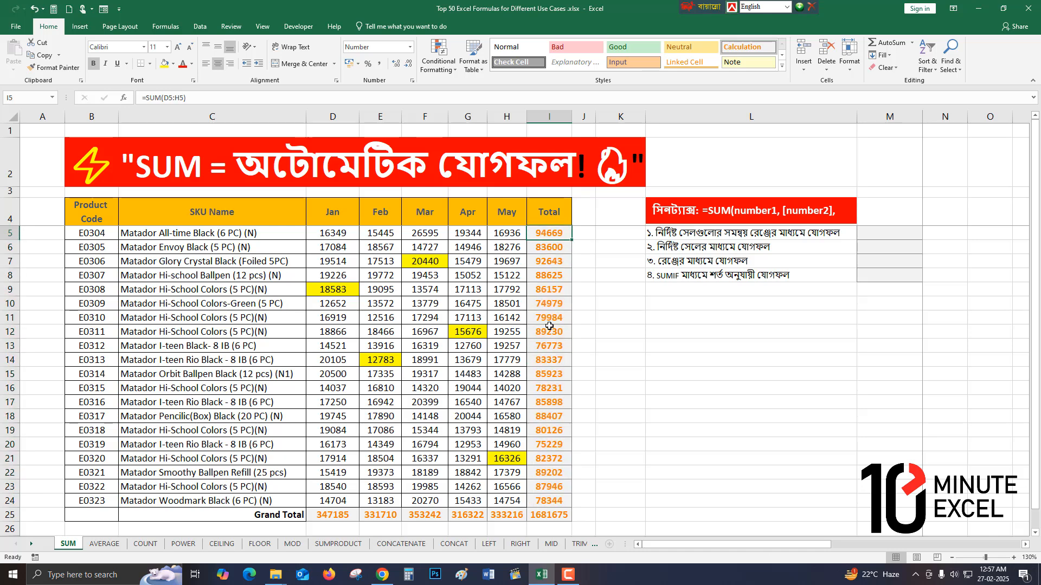
left_click(549, 327)
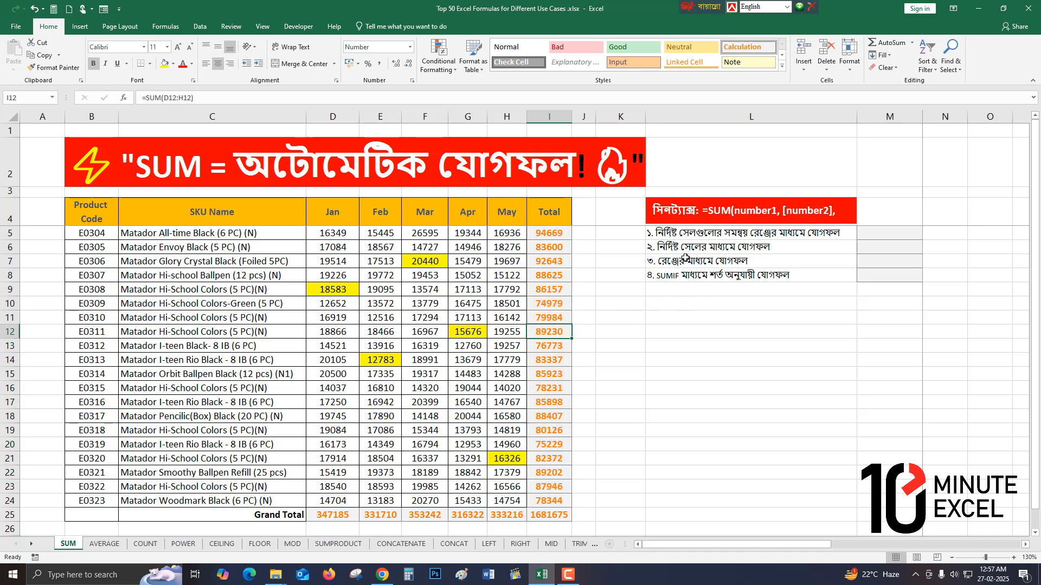
Begin a SUM formula in M5, beside the first example, with the January range D5:D24 as its first argument
left_click(712, 236)
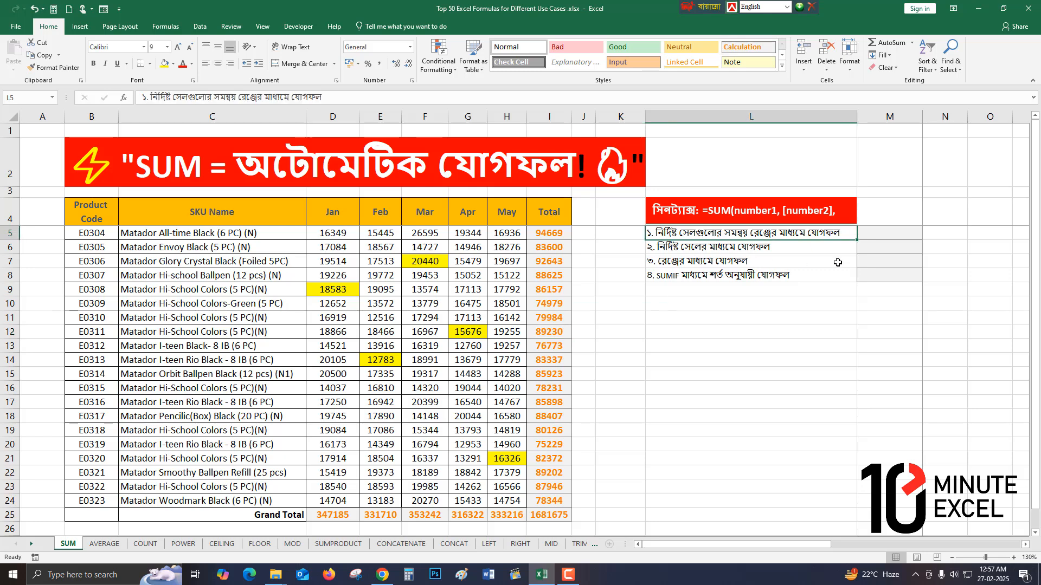
left_click(879, 234)
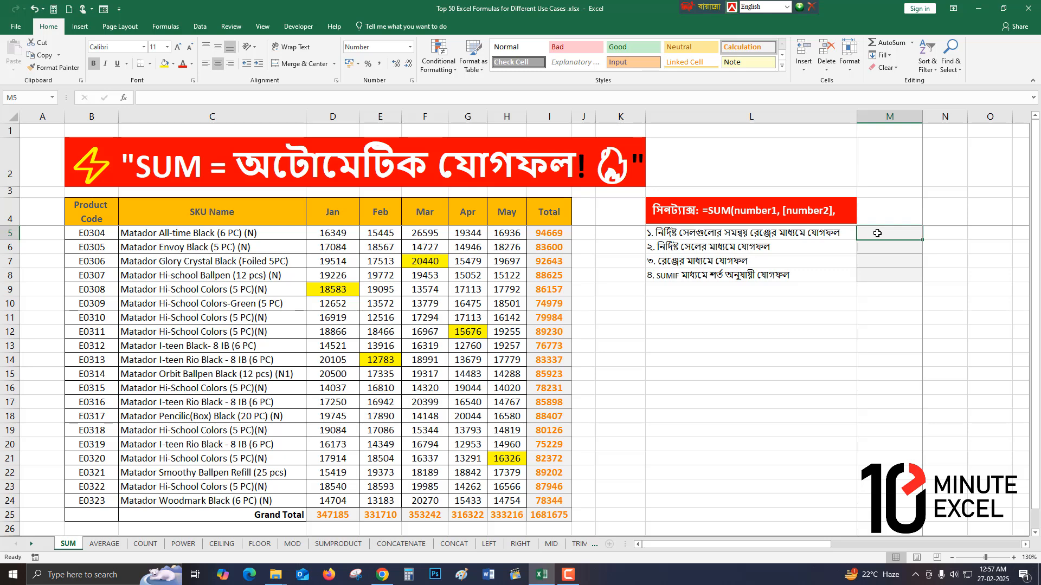
type("=siu")
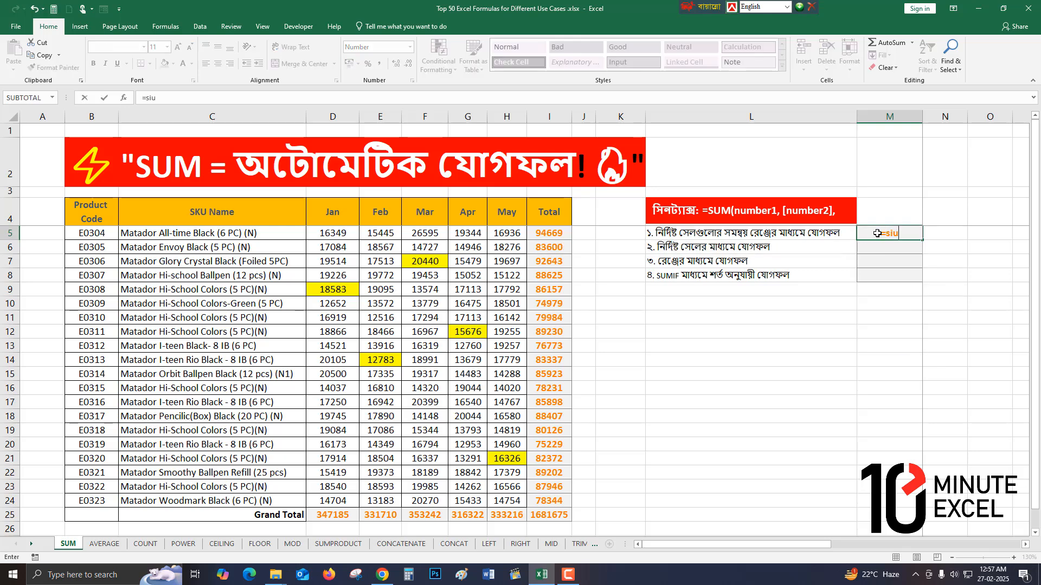
key("BackSpace")
key("BackSpace")
type("u,")
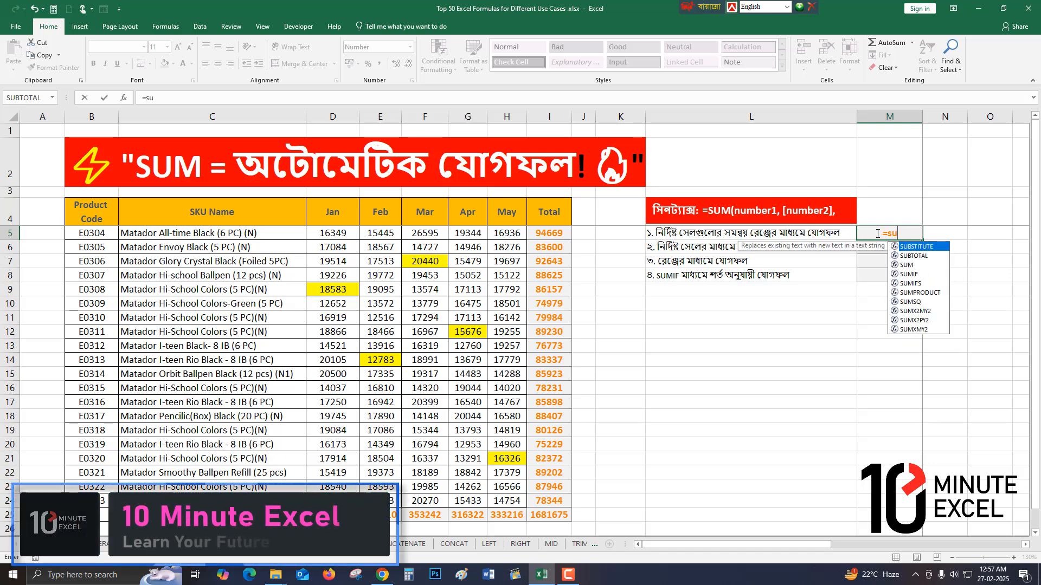
key("BackSpace")
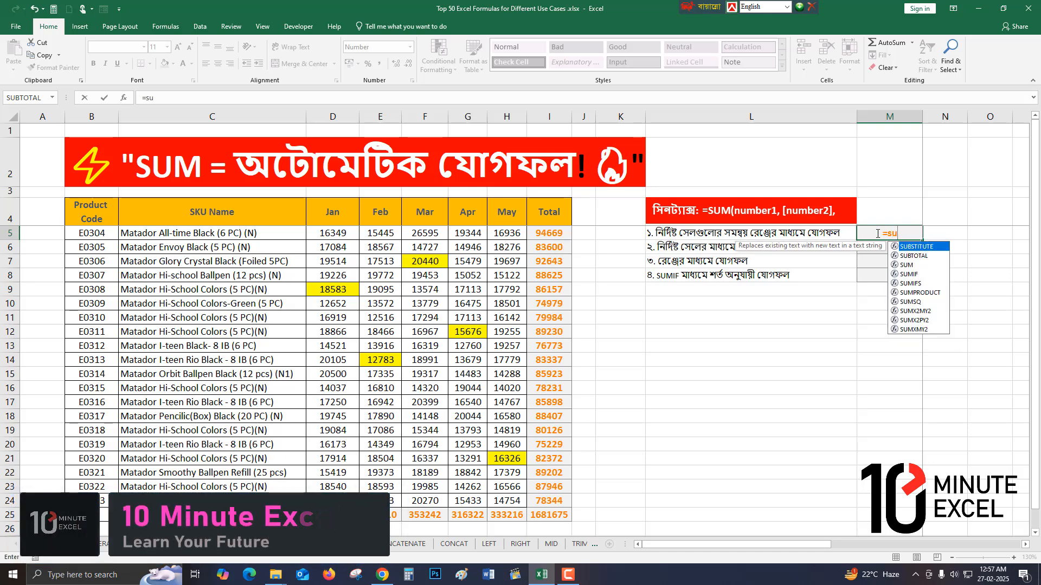
type("m")
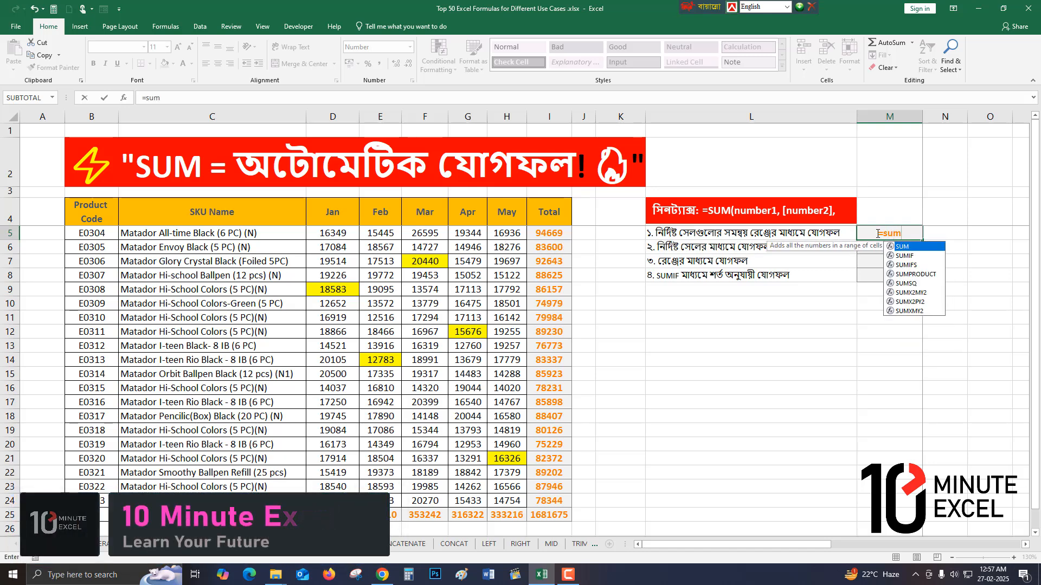
double_click(904, 247)
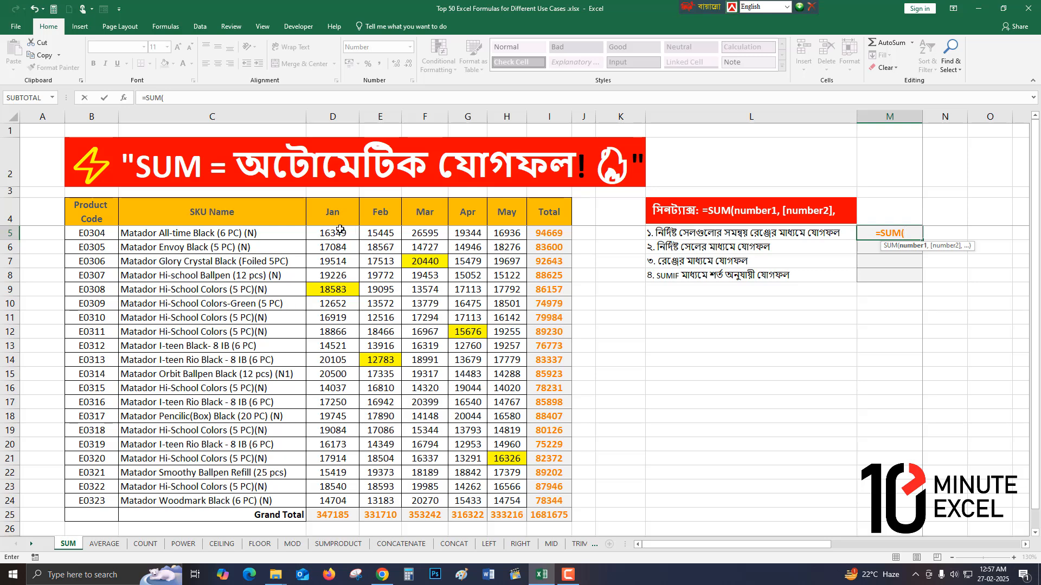
left_click_drag(336, 233, 331, 497)
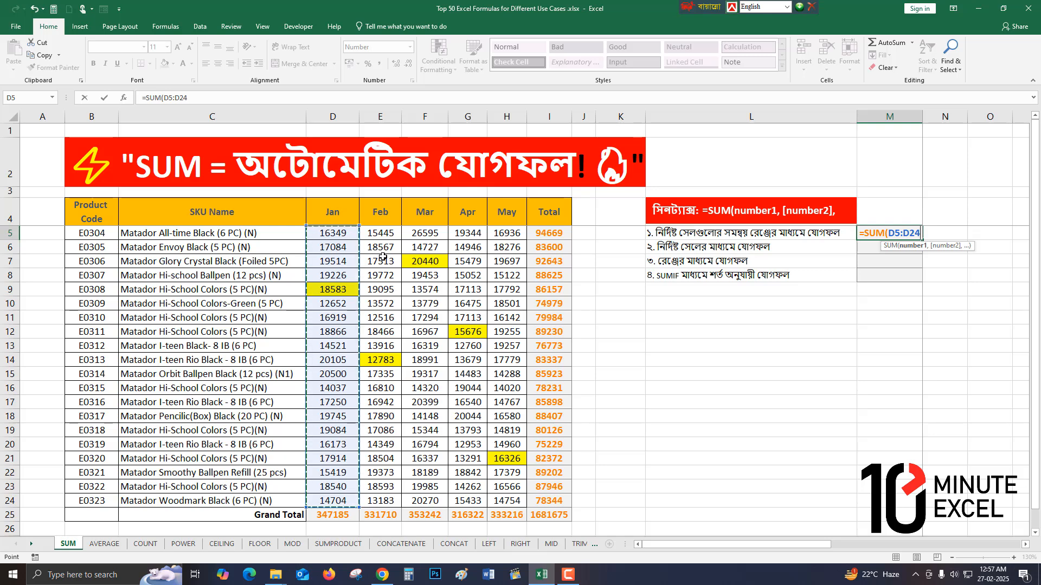
Add E5:E24, F5:F24, G5:G24 and H5:H24 as separate arguments to the M5 SUM formula and enter it
type(",")
left_click_drag(380, 234, 382, 501)
left_click_drag(417, 234, 405, 498)
type(",")
left_click_drag(467, 233, 468, 501)
type(",")
left_click_drag(504, 234, 497, 503)
type(",")
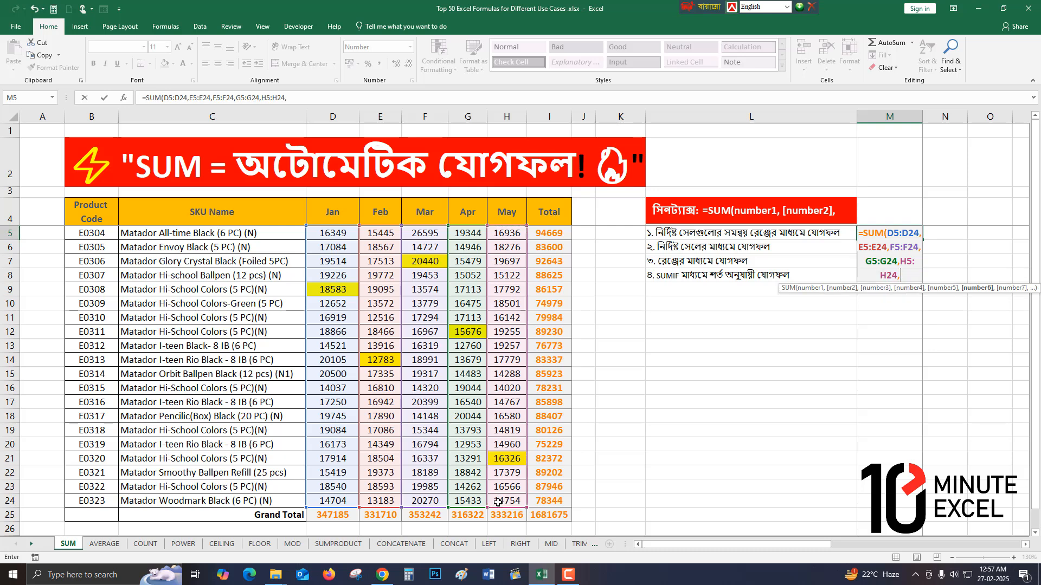
key("BackSpace")
type(")")
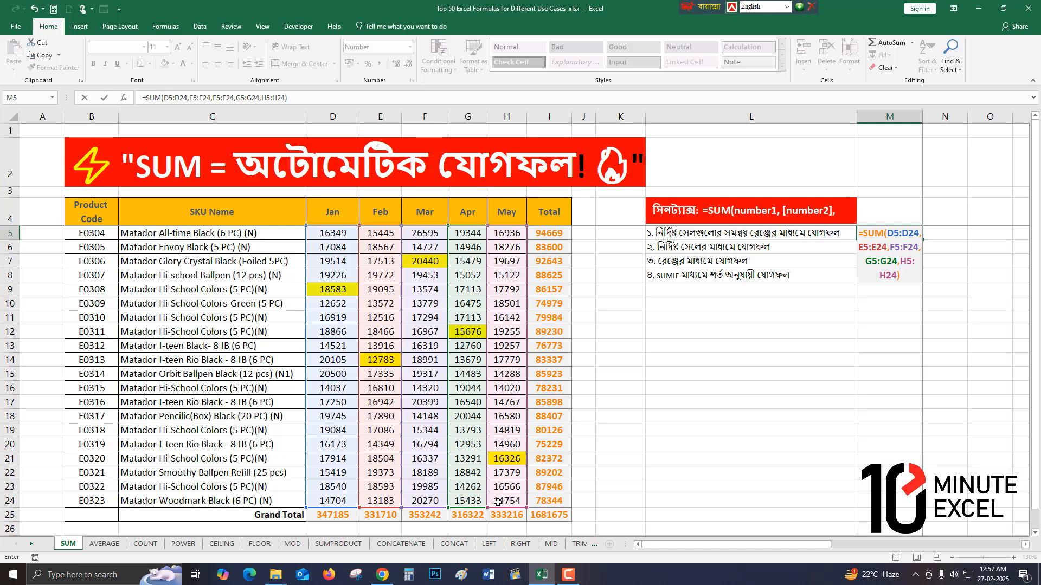
key("Return")
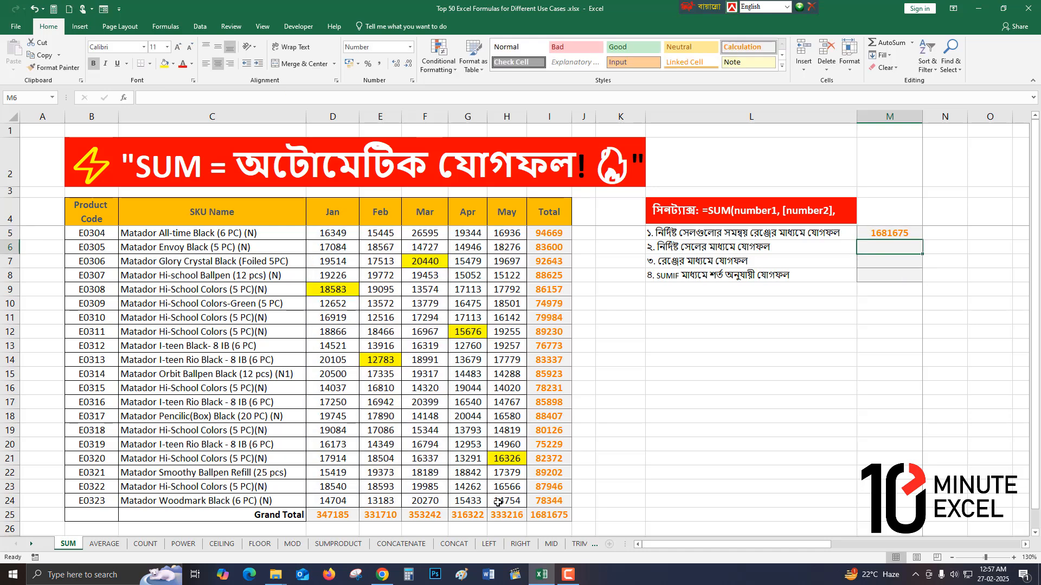
Review the multi-range formula in M5 and the block of monthly sales figures D5:H24
left_click(875, 234)
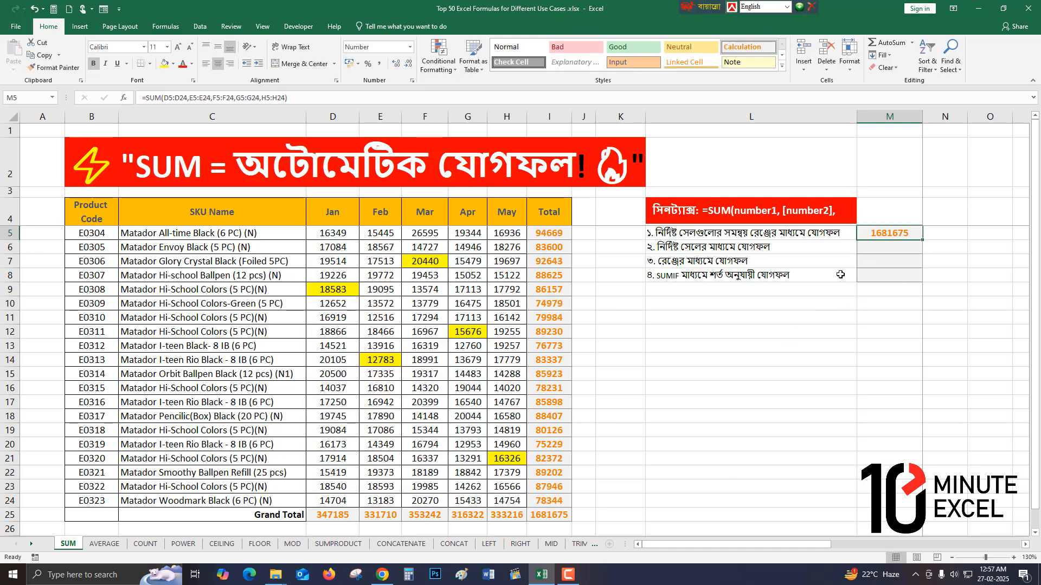
left_click(880, 252)
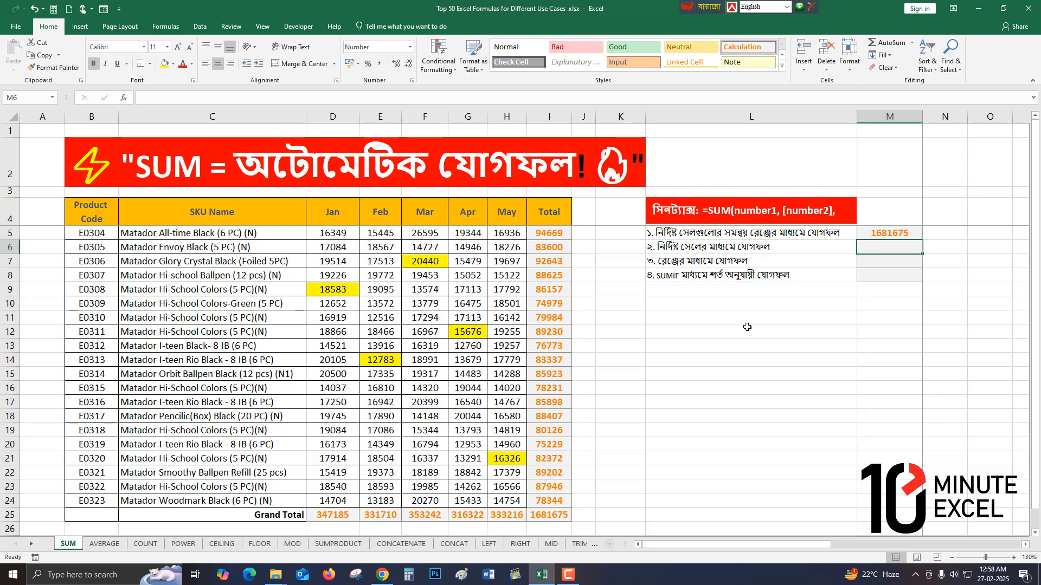
left_click_drag(343, 235, 507, 502)
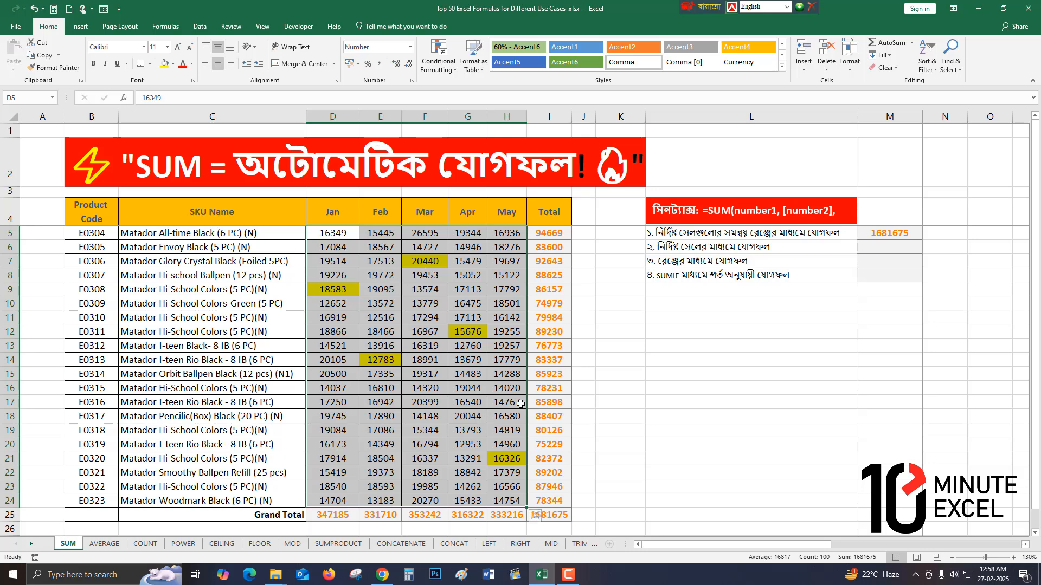
left_click(479, 330)
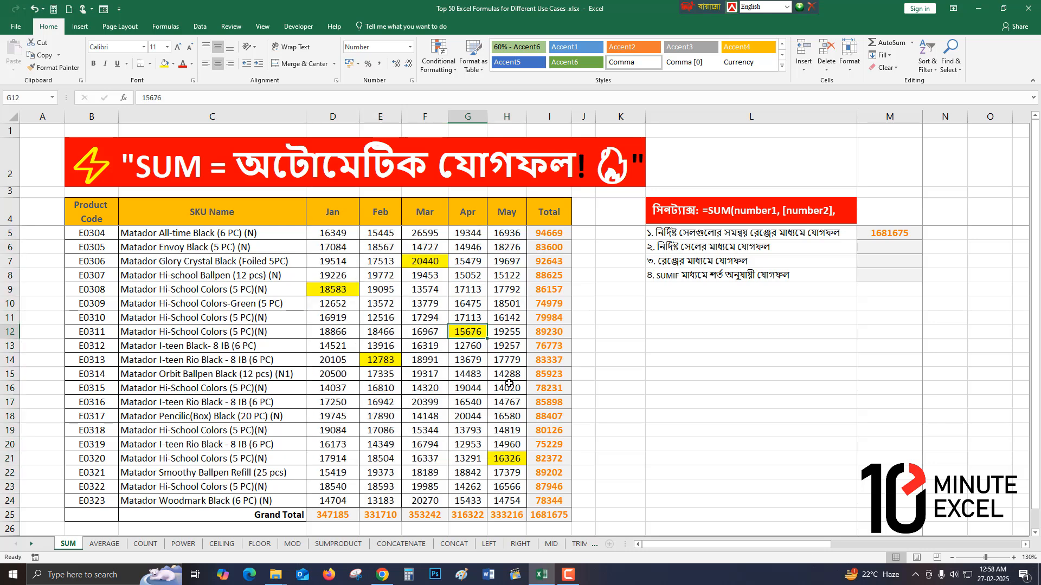
Sum the five yellow-highlighted sales cells in M6 with =SUM(F7,D9,E14,G12,H21)
left_click(874, 249)
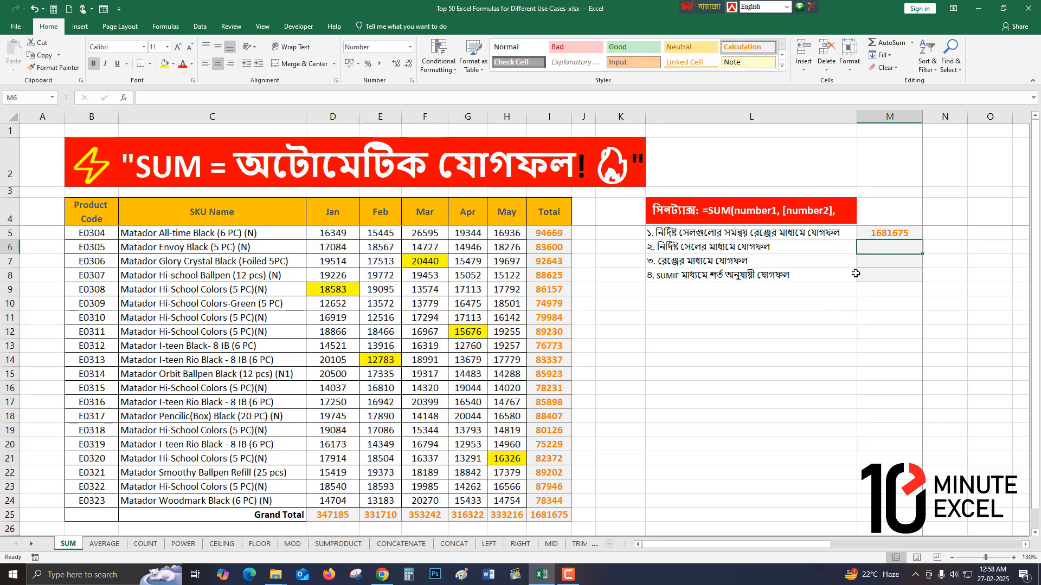
type("=")
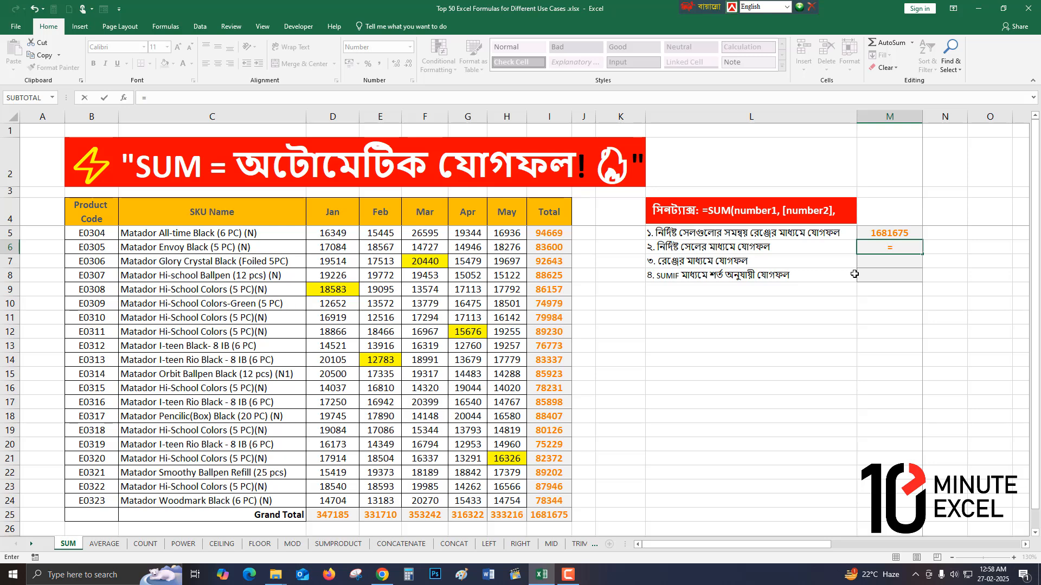
type("d")
key("BackSpace")
type("sum")
key("Tab")
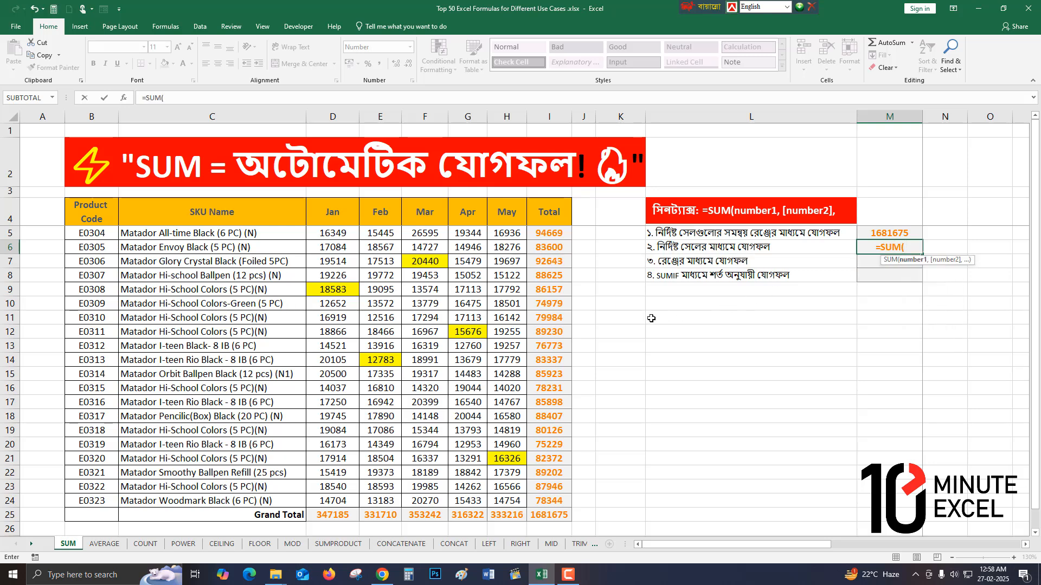
left_click(429, 262)
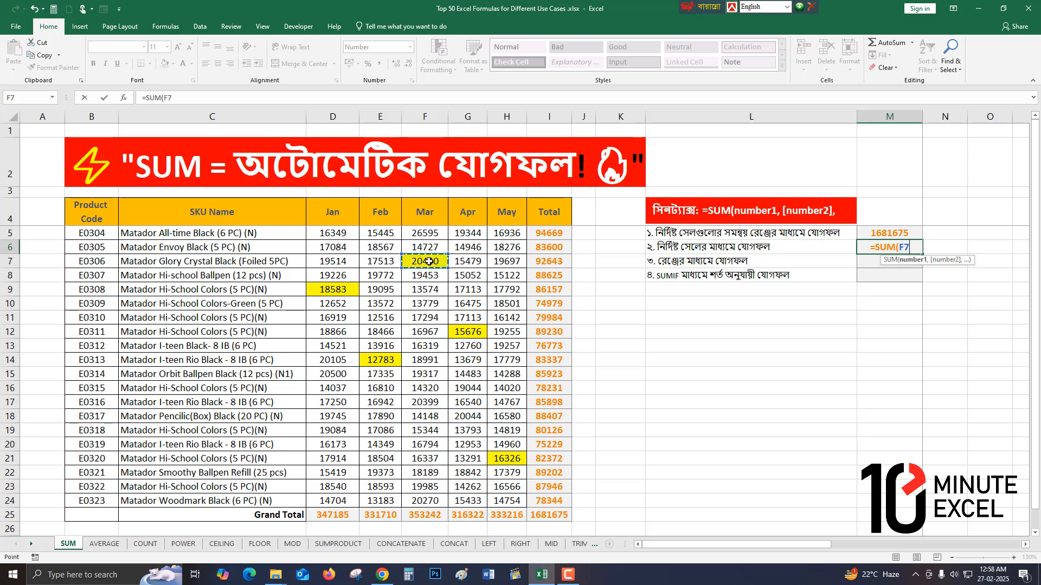
type(",")
left_click(327, 292)
type(",")
left_click(374, 362)
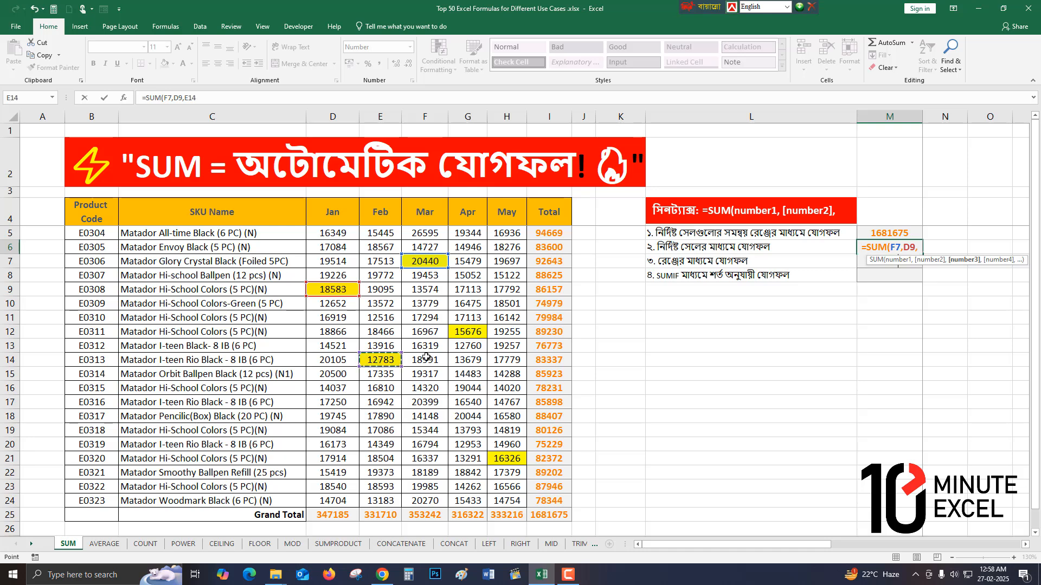
type(",")
left_click(468, 332)
type(",")
left_click(507, 459)
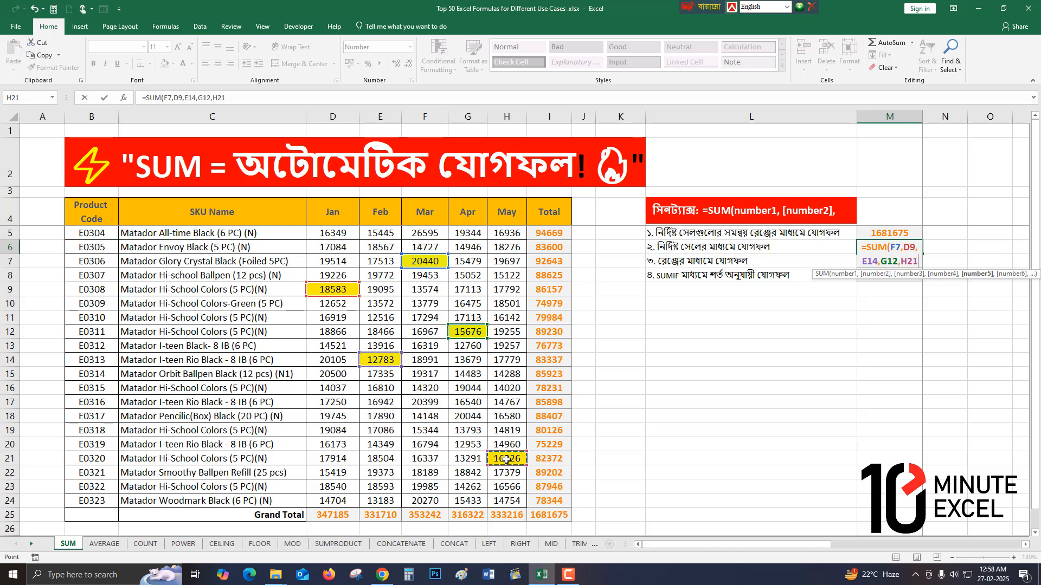
key("ctrl+Return")
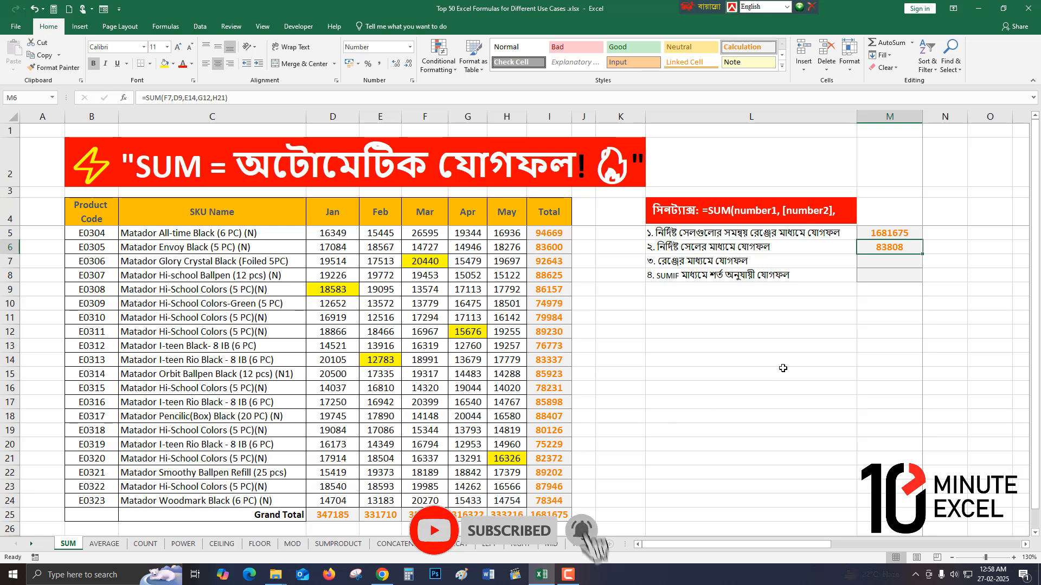
Total the January sales in M7 with a SUM of the single range D5:D24
left_click(872, 262)
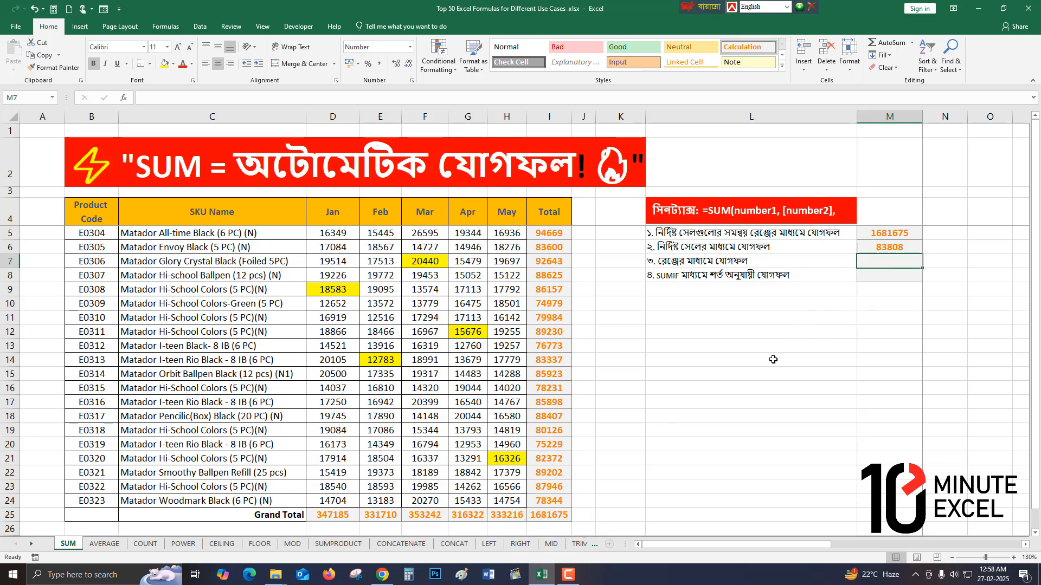
type("=su")
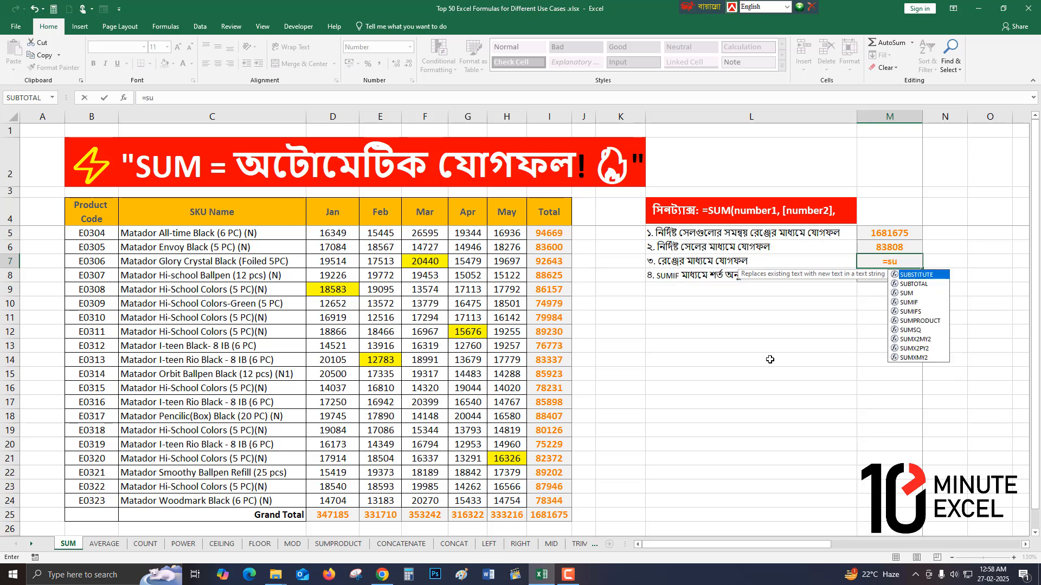
type("m")
key("Tab")
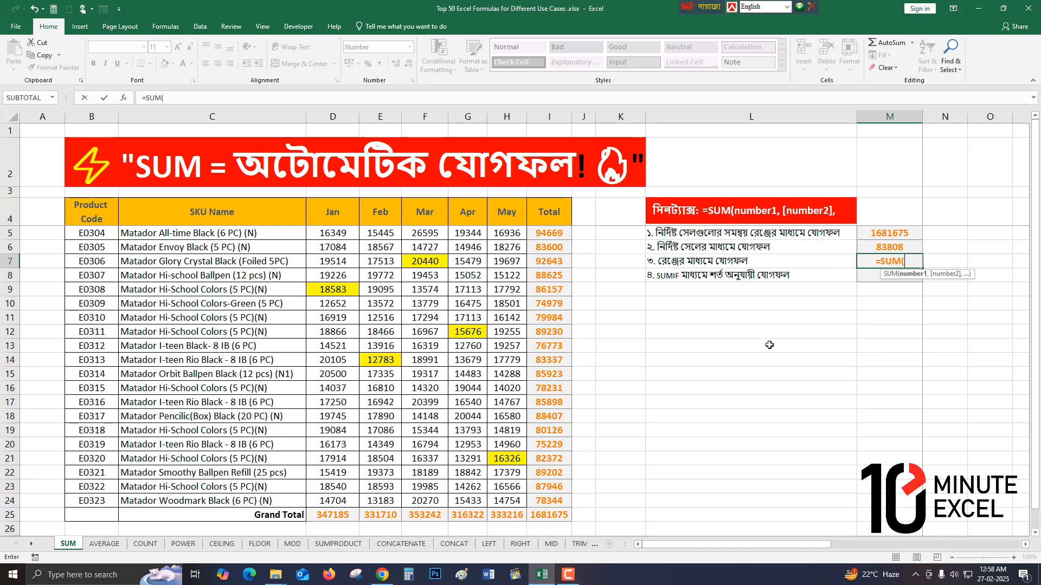
left_click_drag(338, 235, 332, 496)
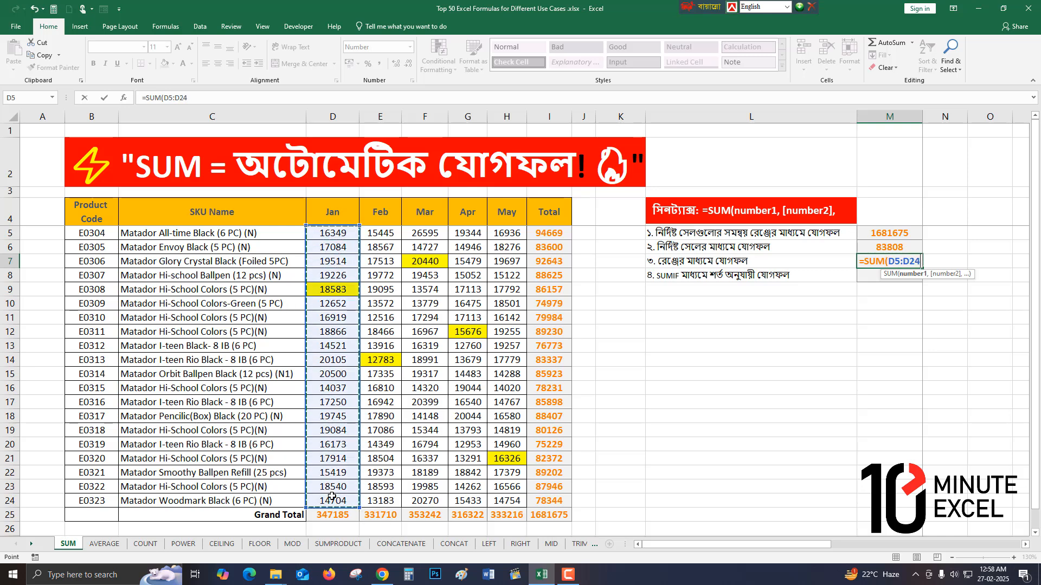
key("ctrl+Return")
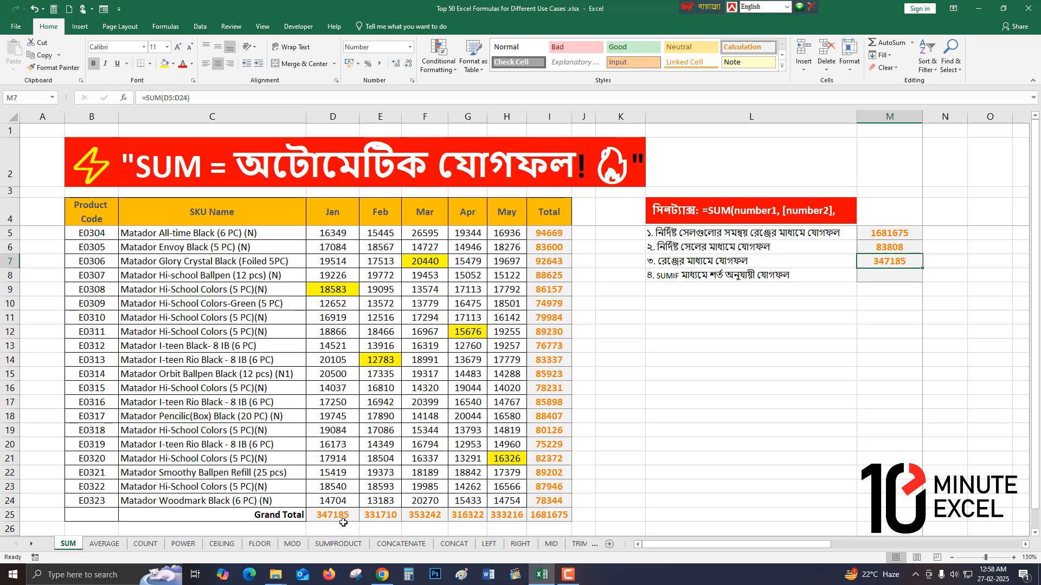
Total the May sales above 15000 in M8 with =SUMIF(H5:H24,">15000")
left_click(887, 277)
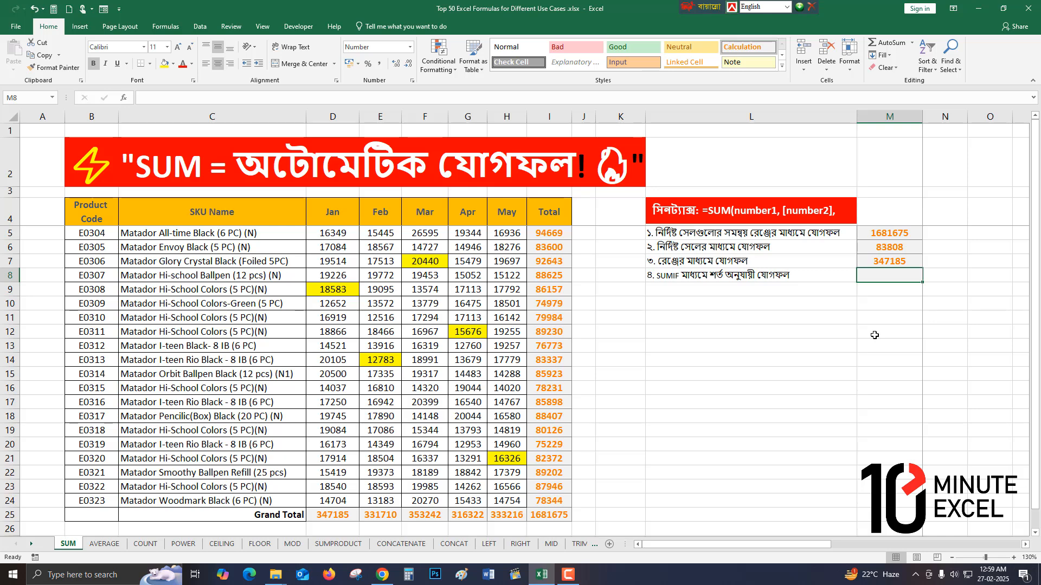
type("=di")
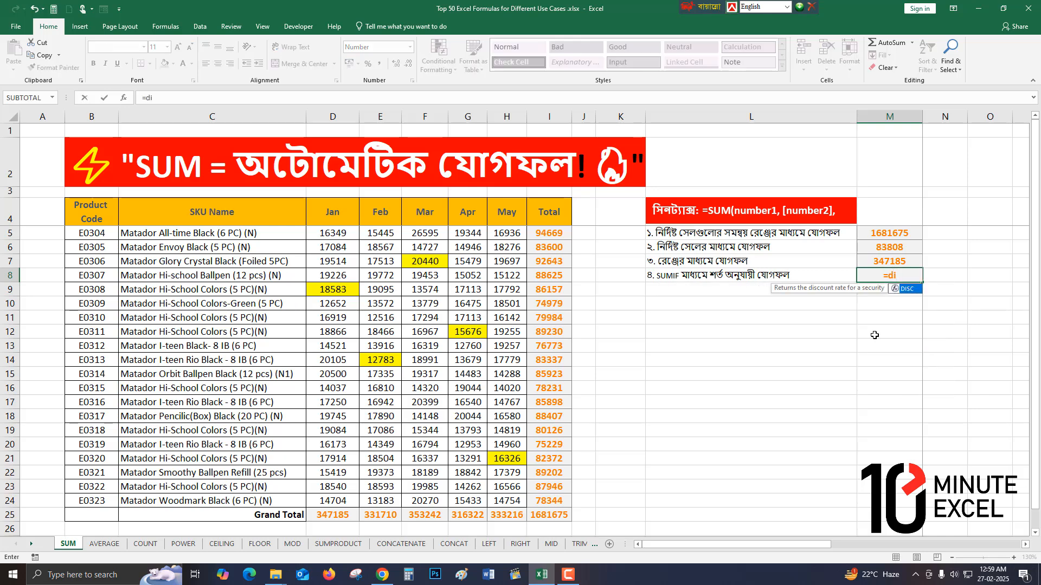
key("BackSpace")
key("BackSpace")
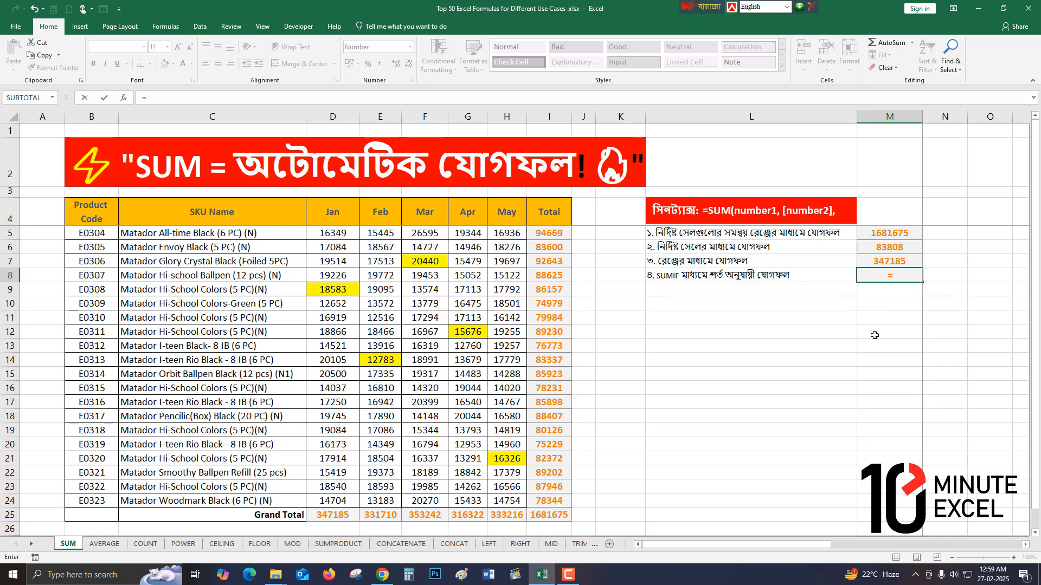
type("su")
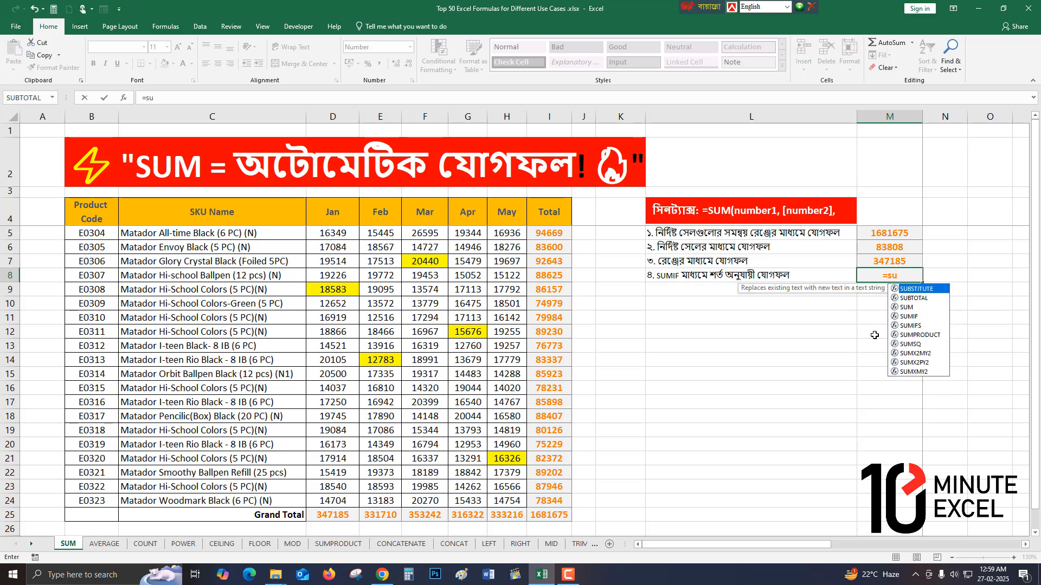
type("m")
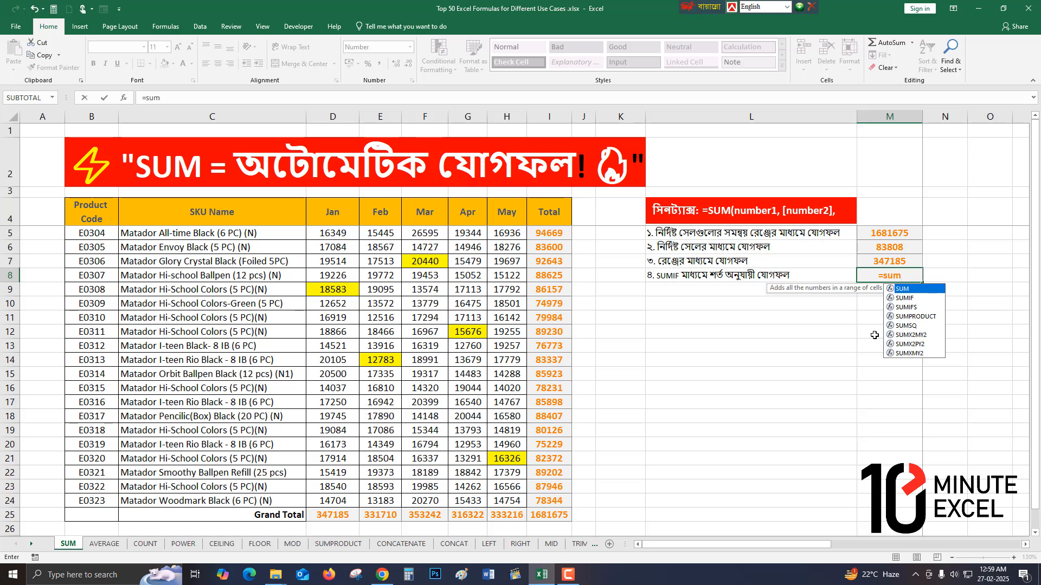
type("if")
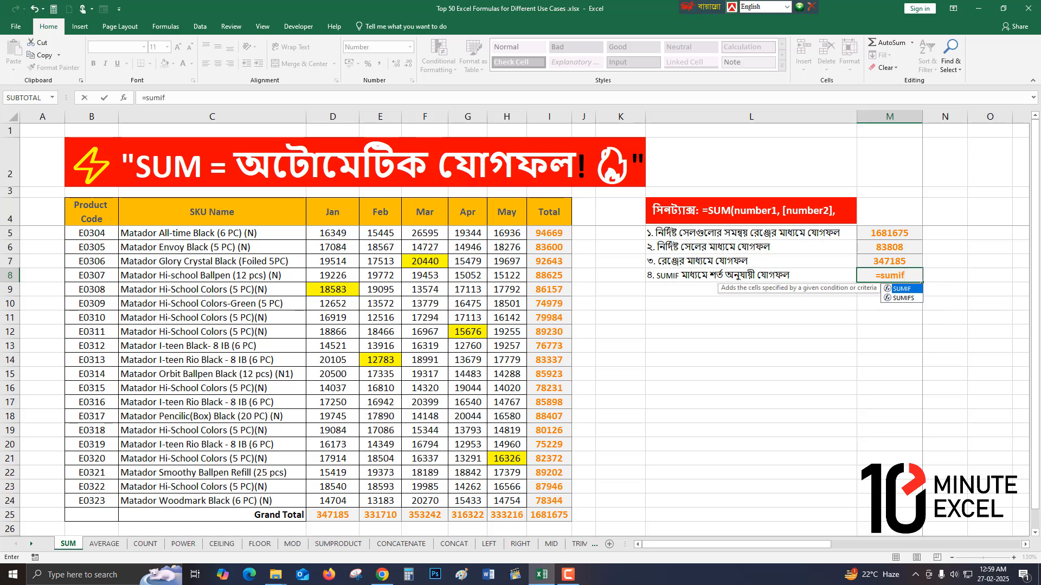
double_click(897, 291)
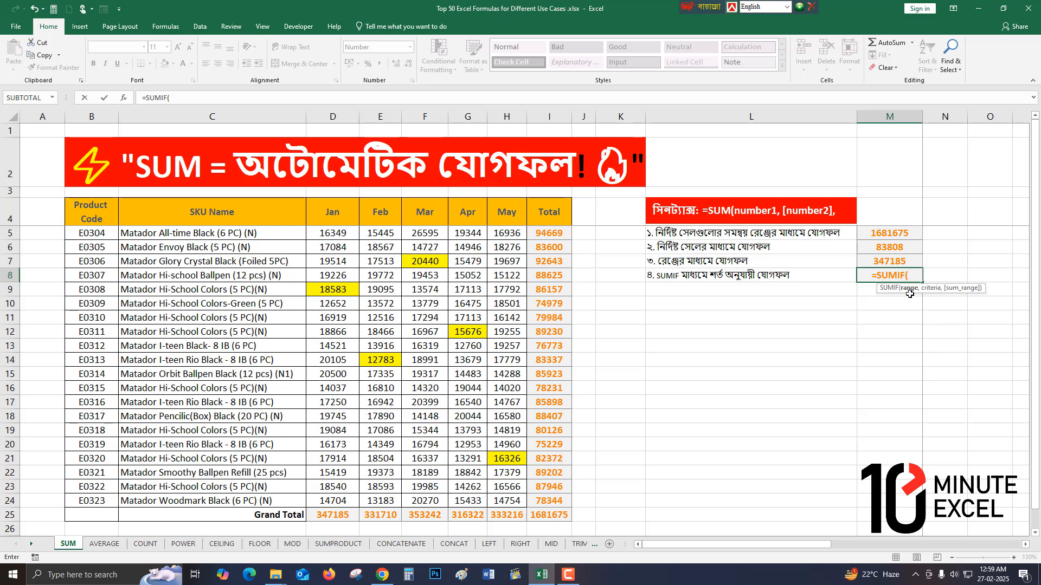
left_click_drag(512, 234, 507, 501)
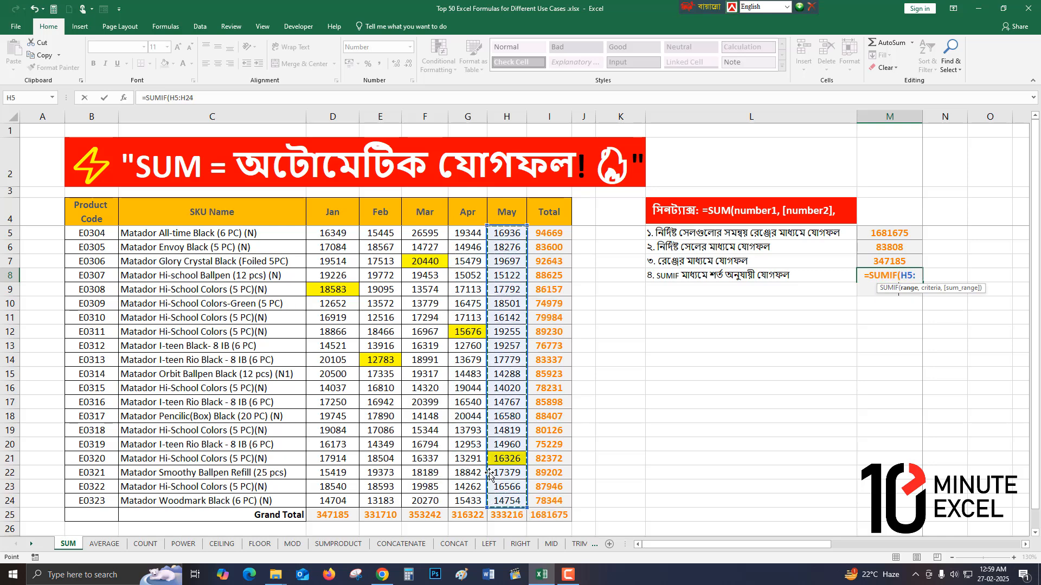
type(",")
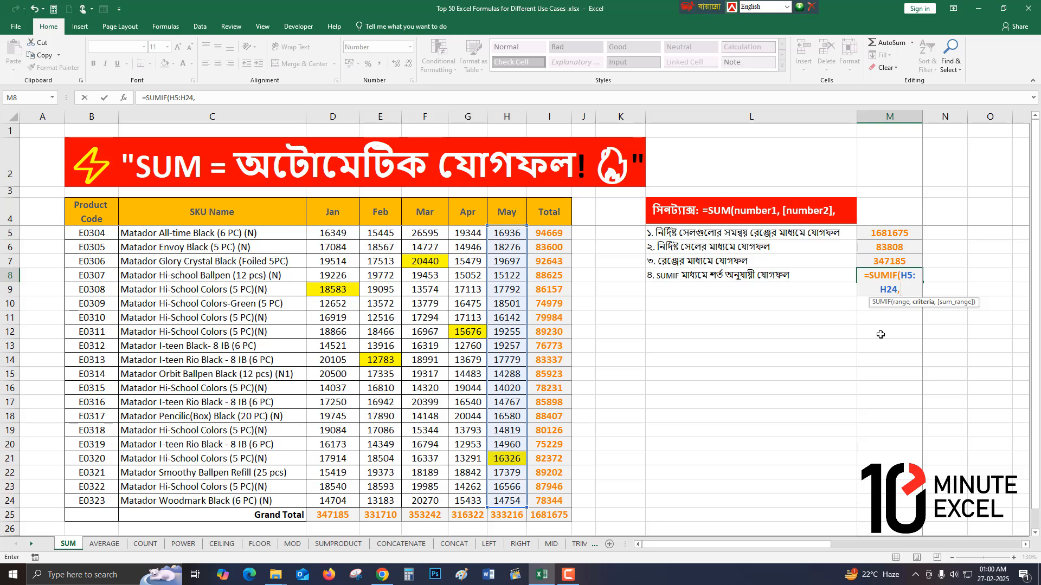
type("\">15000\")")
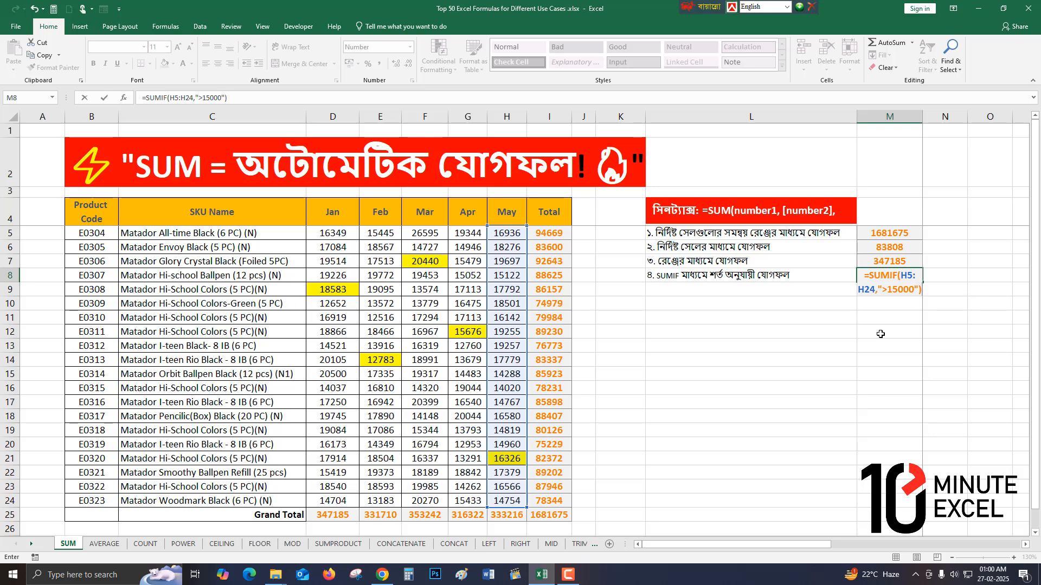
key("ctrl+Return")
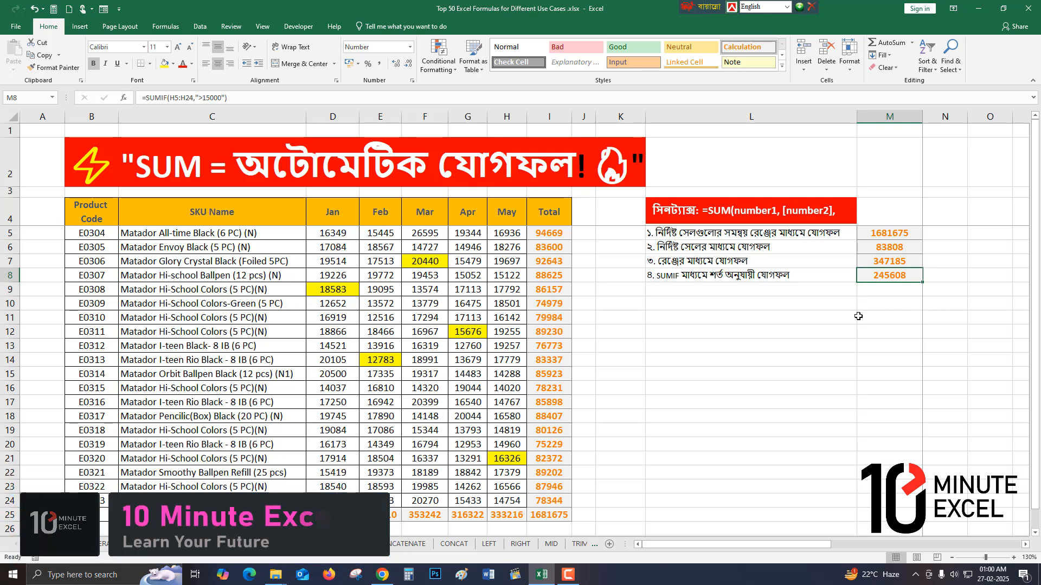
Highlight the May values in H5:H24 greater than 15000 with Light Red Fill with Dark Red Text
left_click_drag(507, 233, 502, 497)
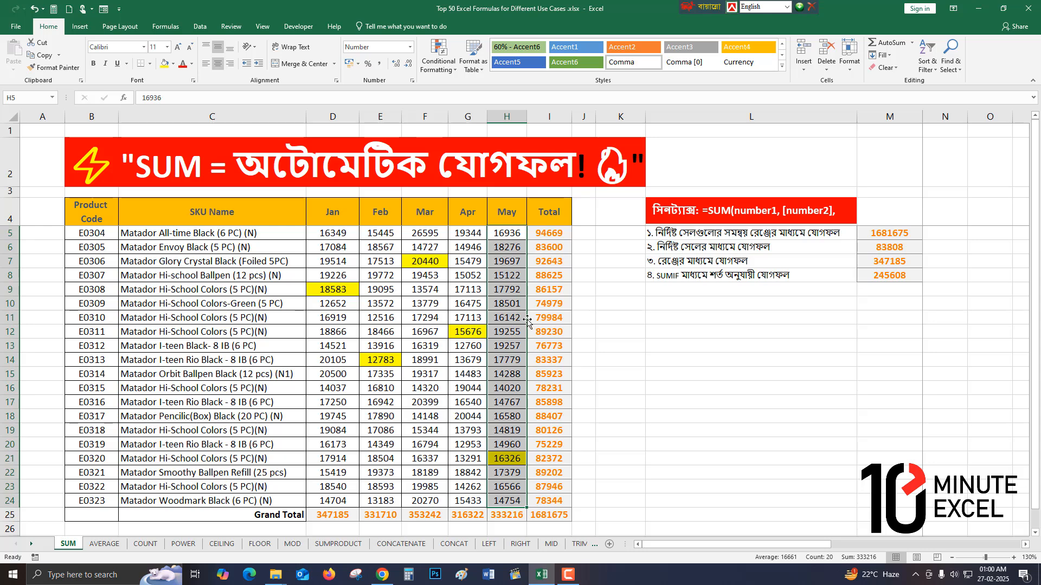
left_click(444, 72)
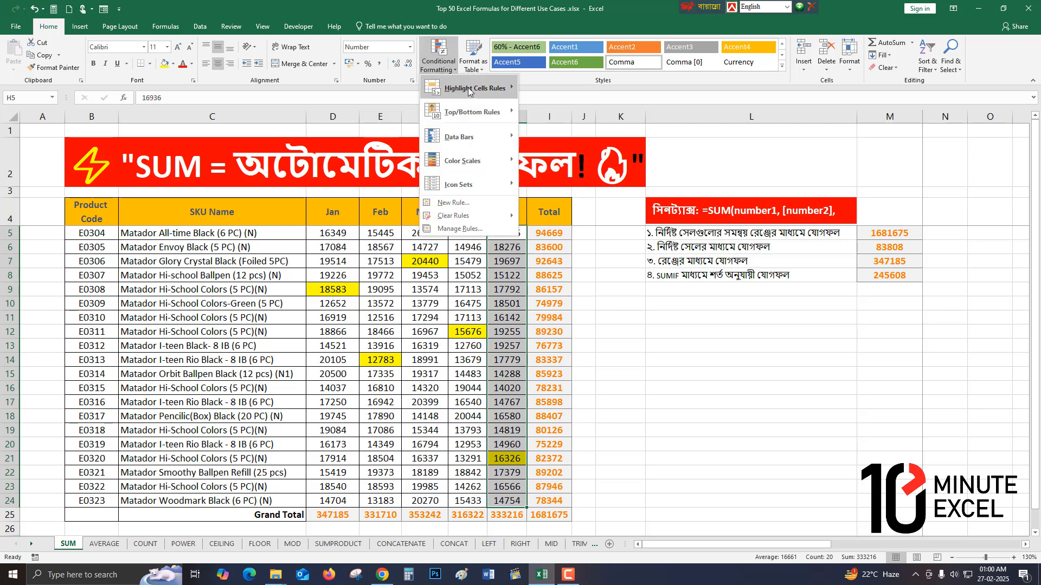
mouse_move(469, 91)
left_click(556, 90)
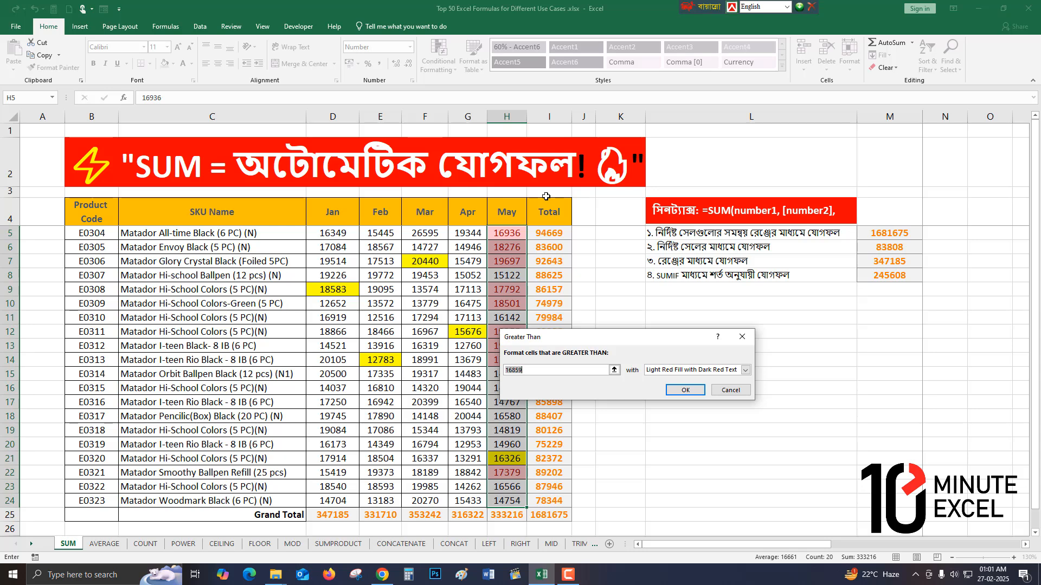
type("15000")
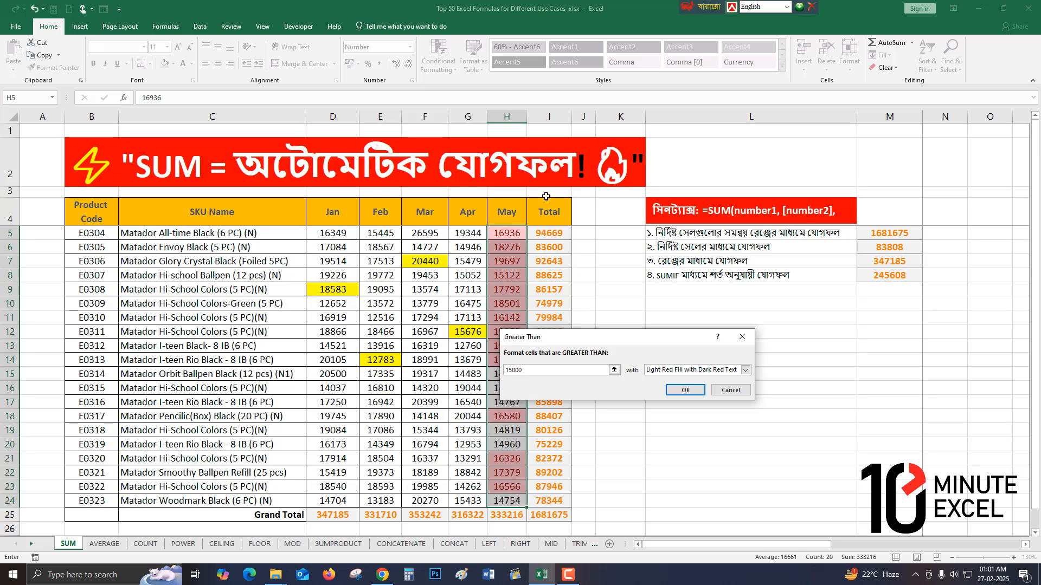
left_click(677, 391)
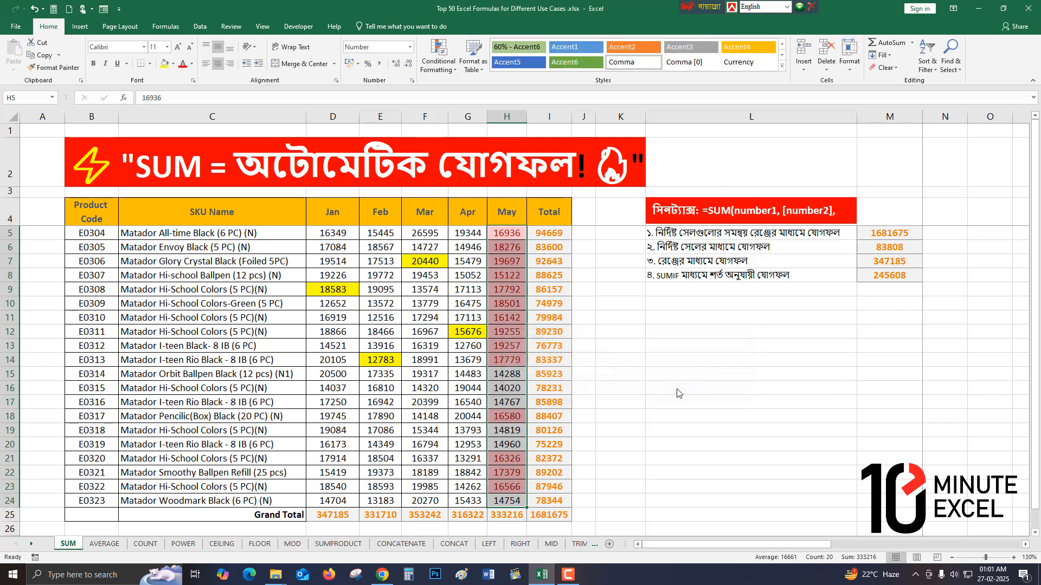
Select all the red-highlighted May cells together to check their sum against the SUMIF result in M8
left_click_drag(507, 233, 507, 360)
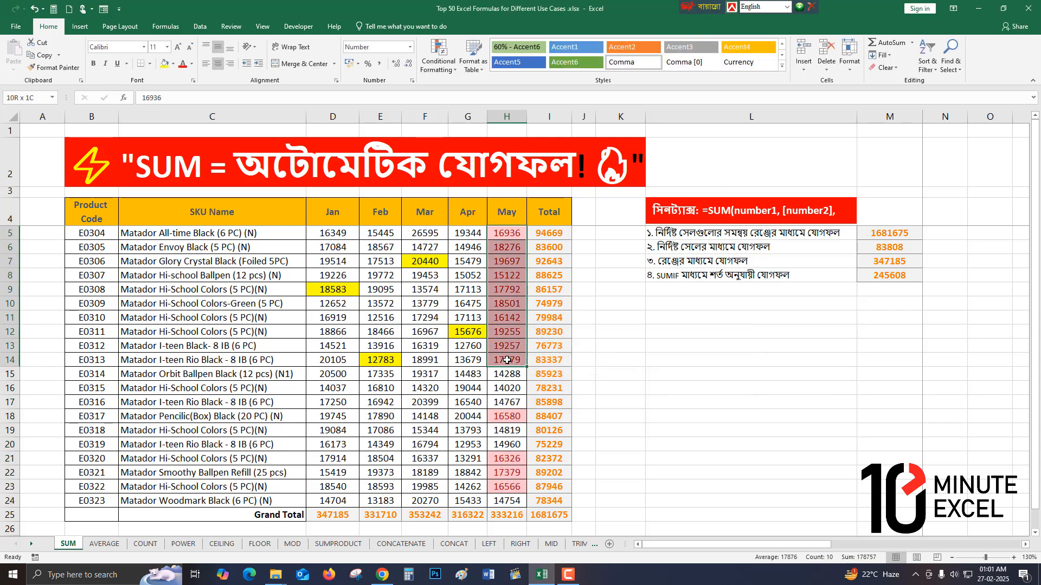
left_click_drag(508, 459, 509, 484)
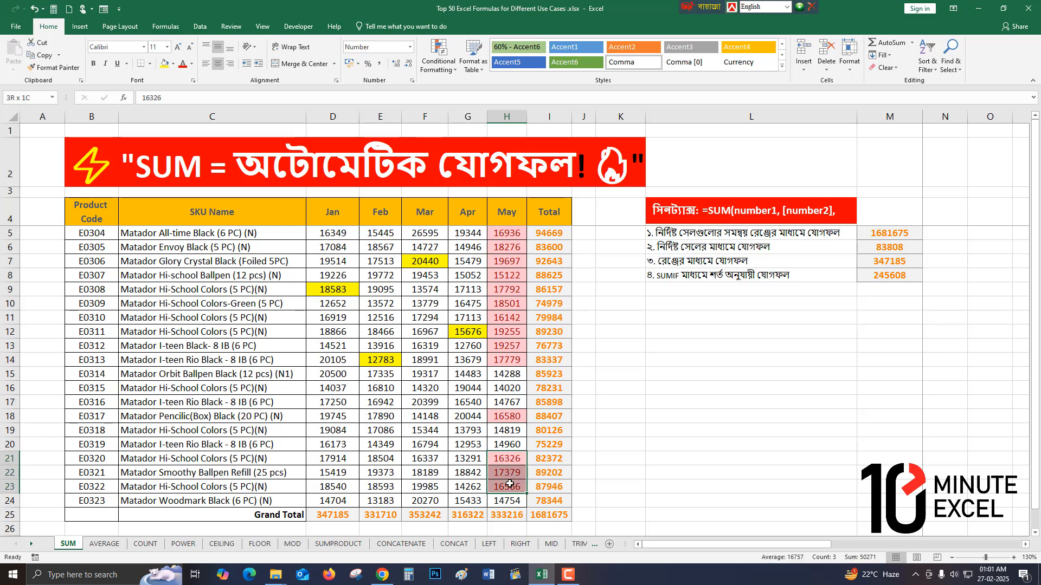
left_click_drag(506, 235, 499, 360)
left_click_drag(506, 234, 506, 363)
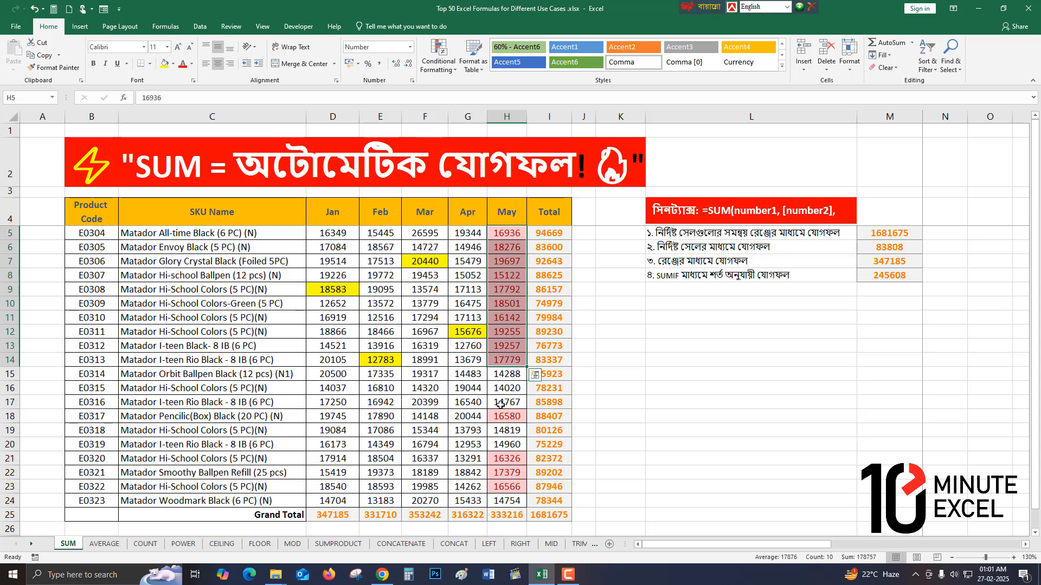
left_click(504, 422, "ctrl")
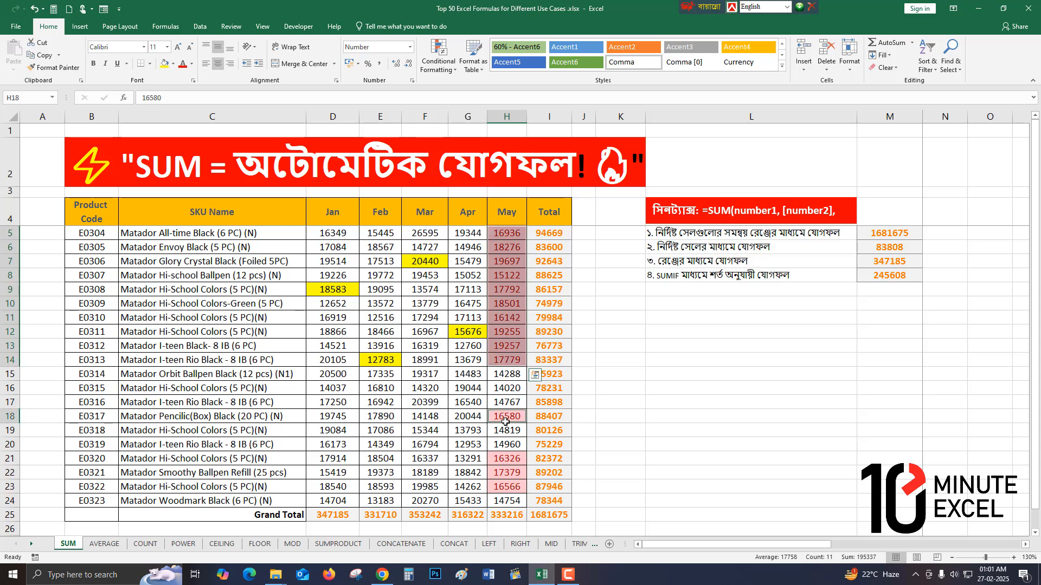
left_click(506, 462, "ctrl")
left_click(506, 474, "ctrl")
left_click(504, 488, "ctrl")
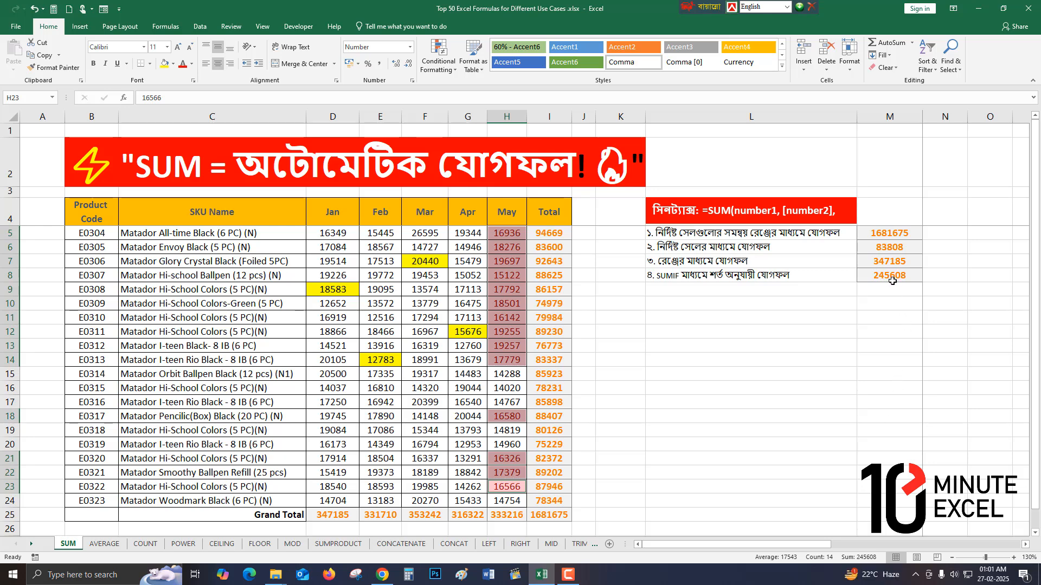
left_click(494, 237)
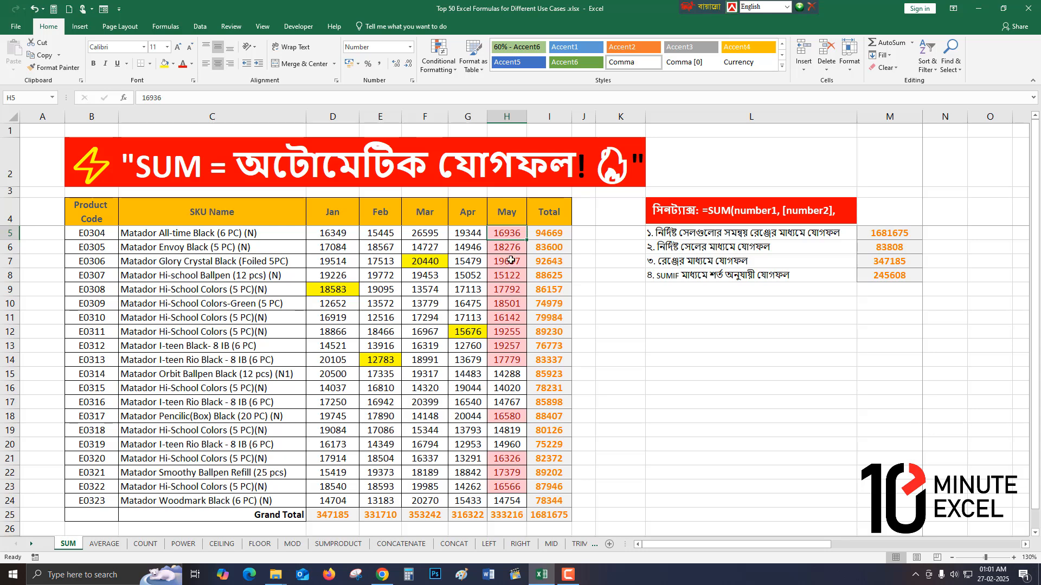
Filter the sales table by the light red cell color in the May column and select the filtered May values to check their sum
left_click(501, 217)
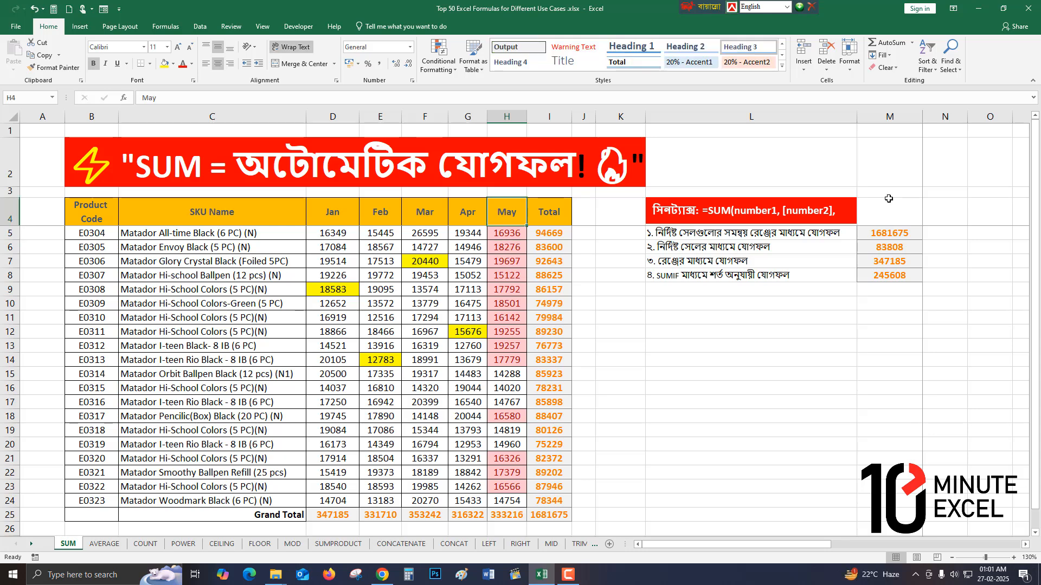
left_click(930, 67)
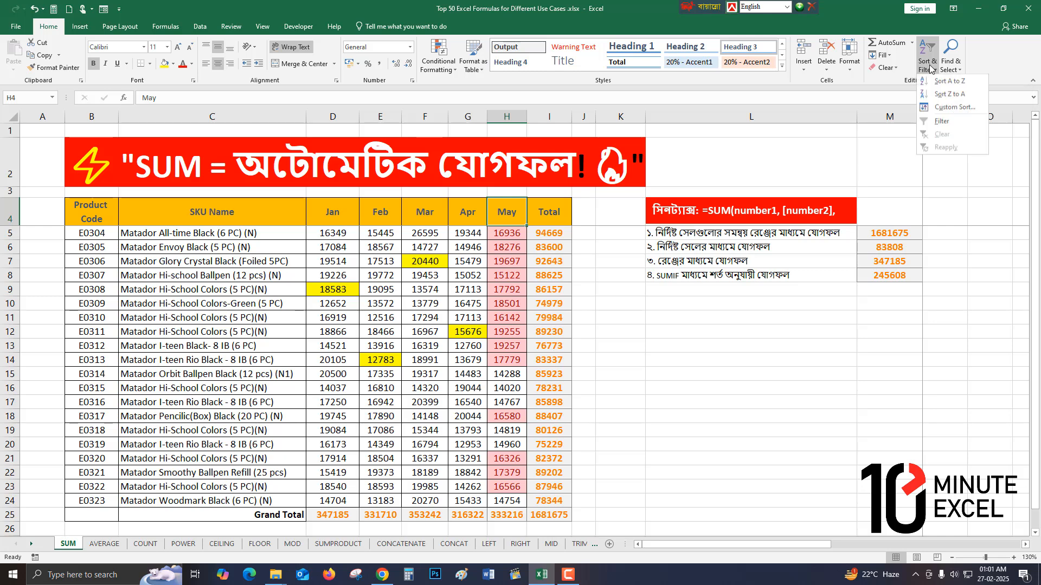
left_click(933, 122)
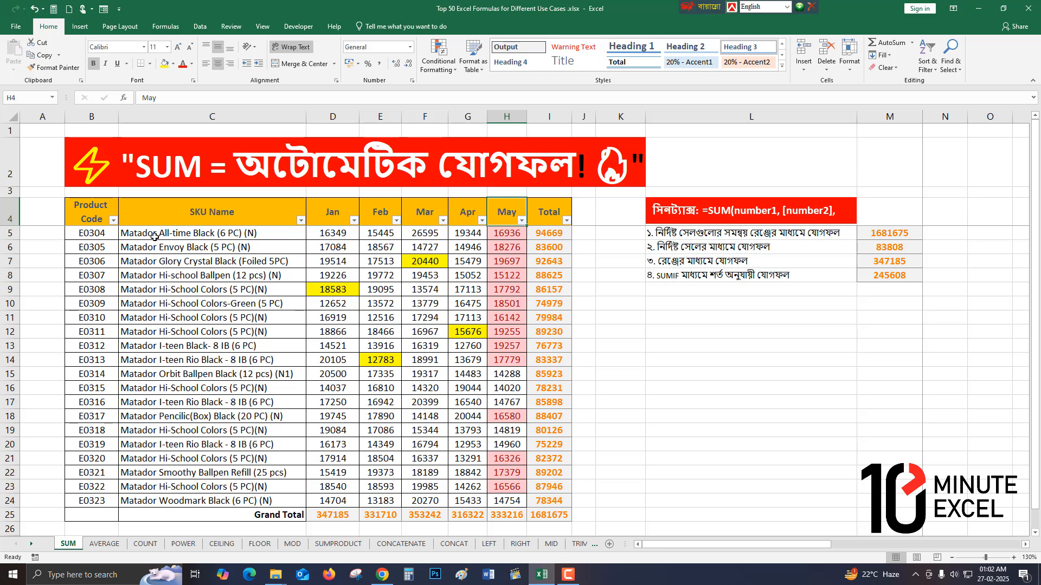
left_click(521, 223)
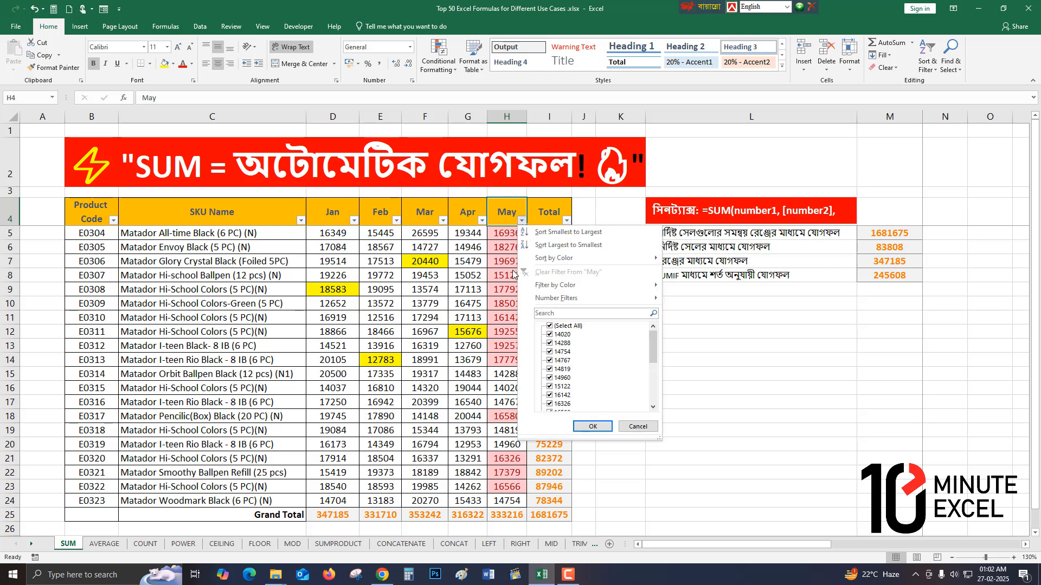
mouse_move(560, 288)
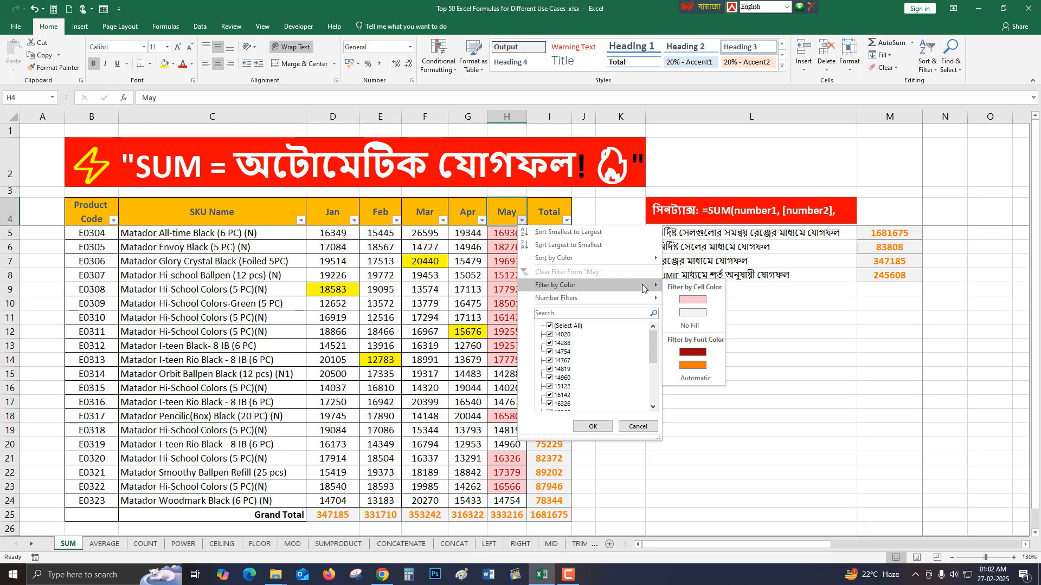
left_click(692, 299)
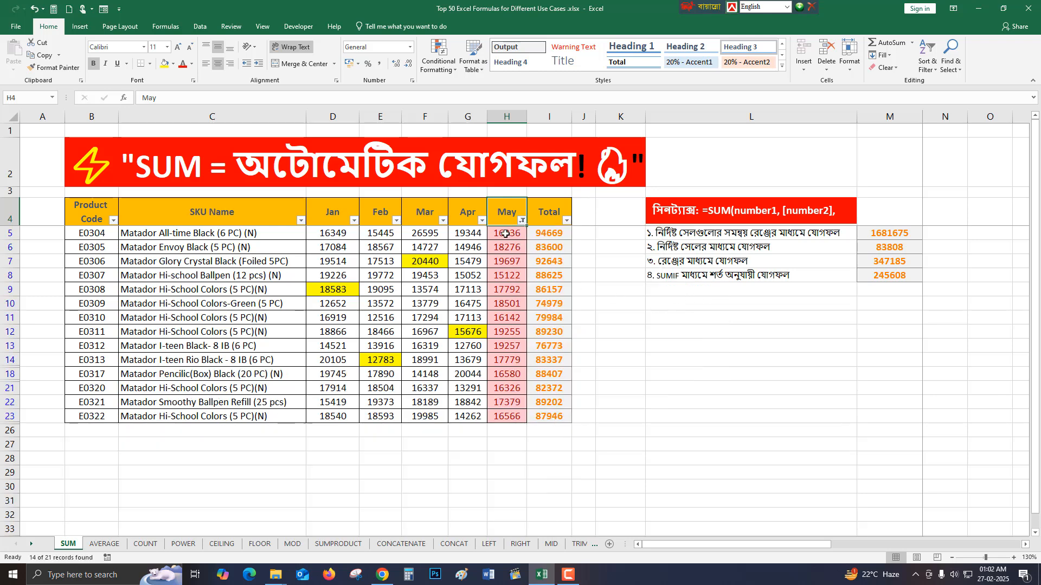
left_click_drag(507, 234, 535, 431)
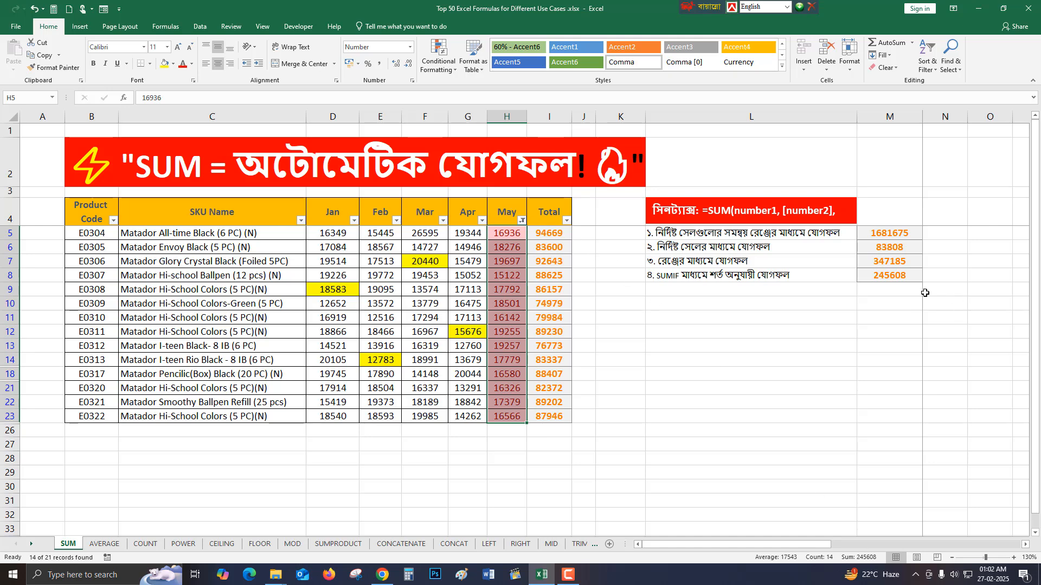
Restore all rows in the May column's filter and remove the filter from the sales table
left_click(507, 215)
left_click(521, 221)
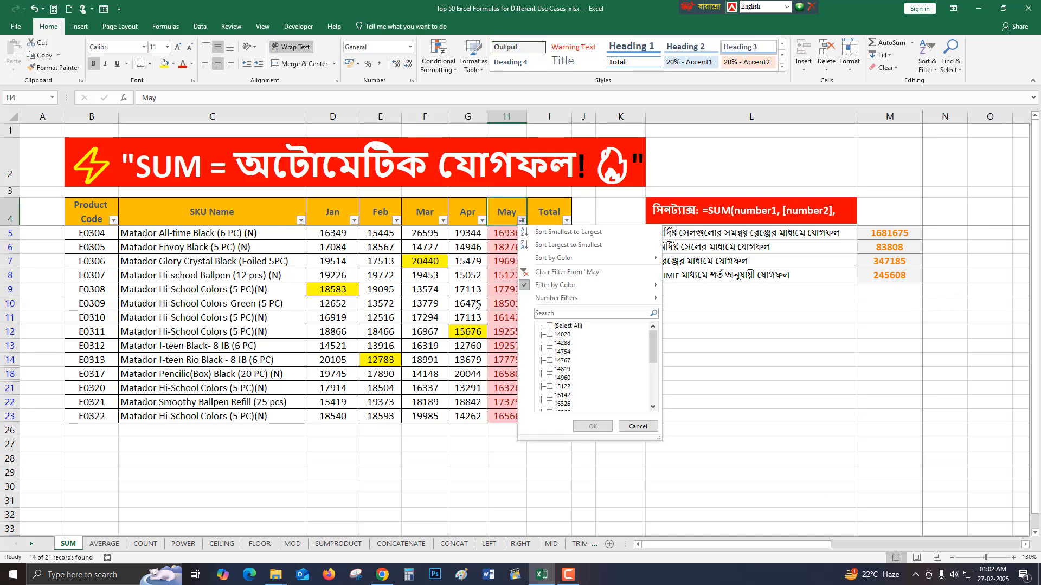
left_click(549, 326)
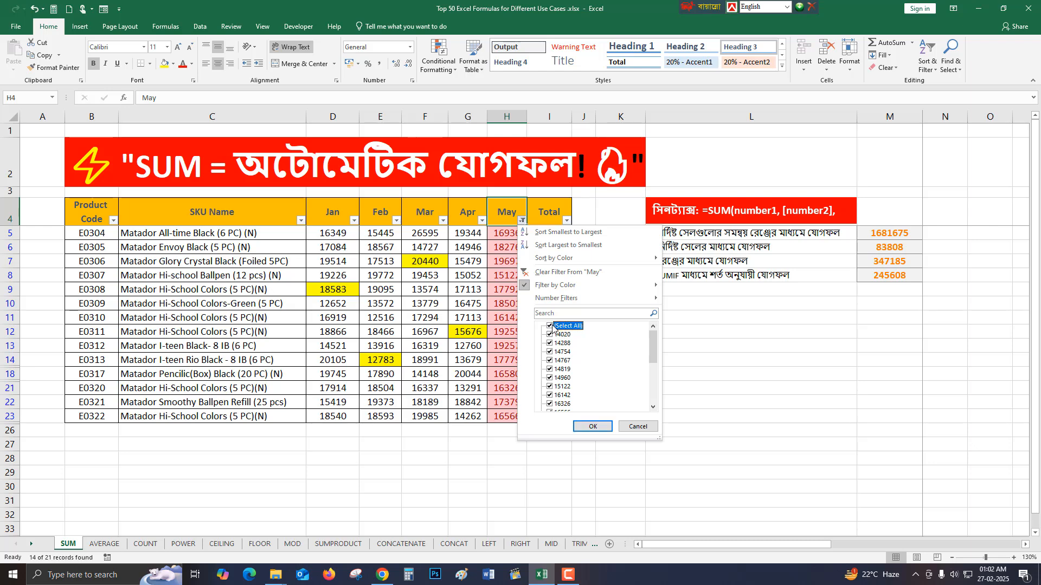
left_click(593, 427)
left_click(931, 64)
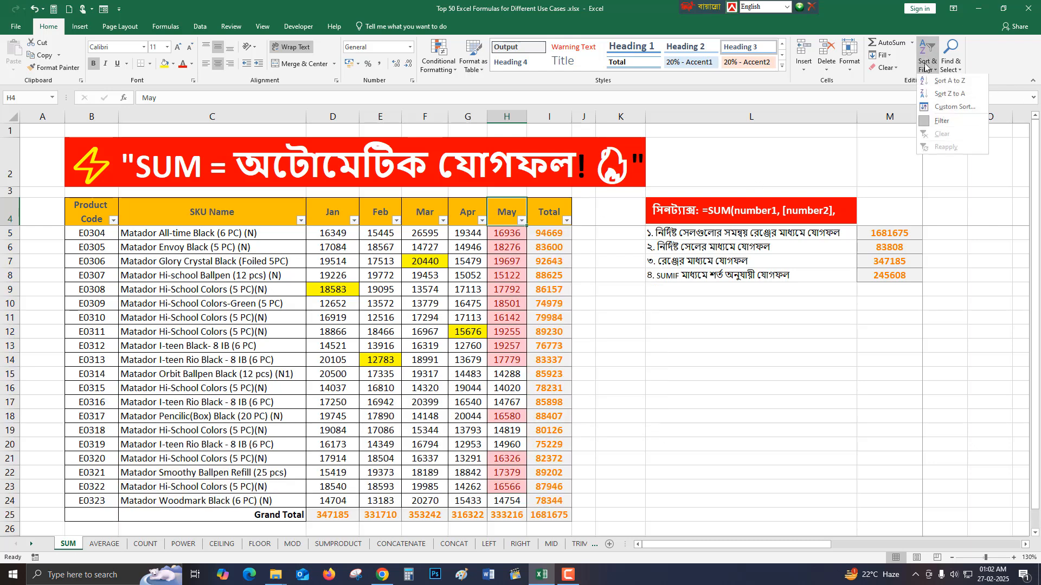
left_click(941, 121)
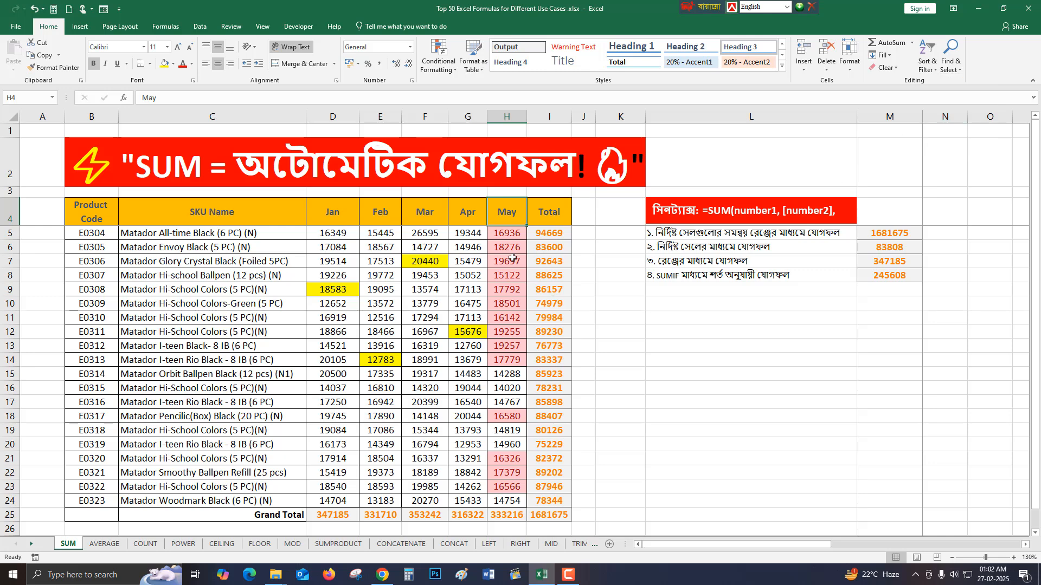
Clear the conditional formatting rules from the entire May column H
left_click(514, 259)
left_click(507, 117)
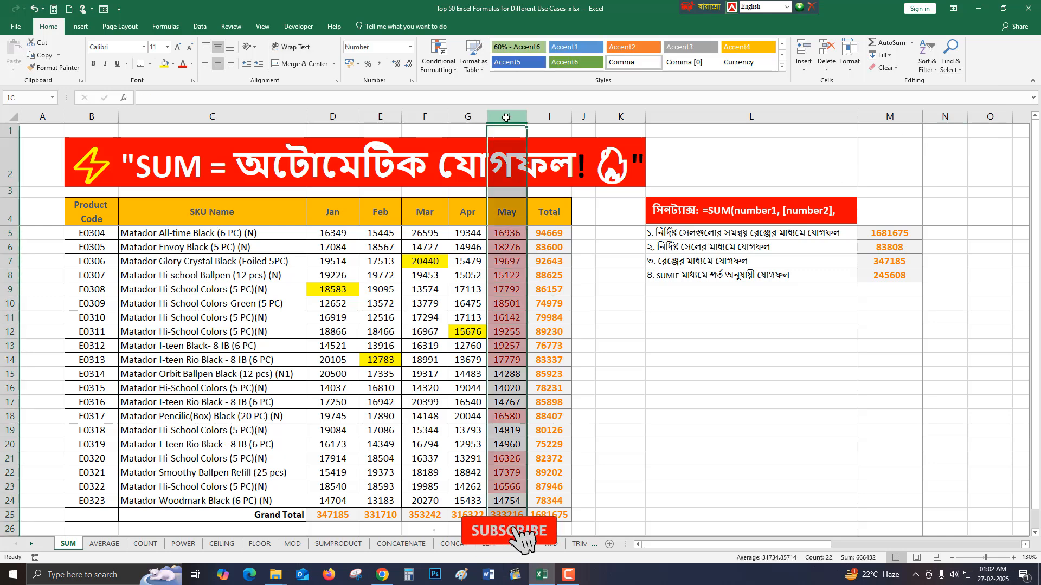
left_click(427, 61)
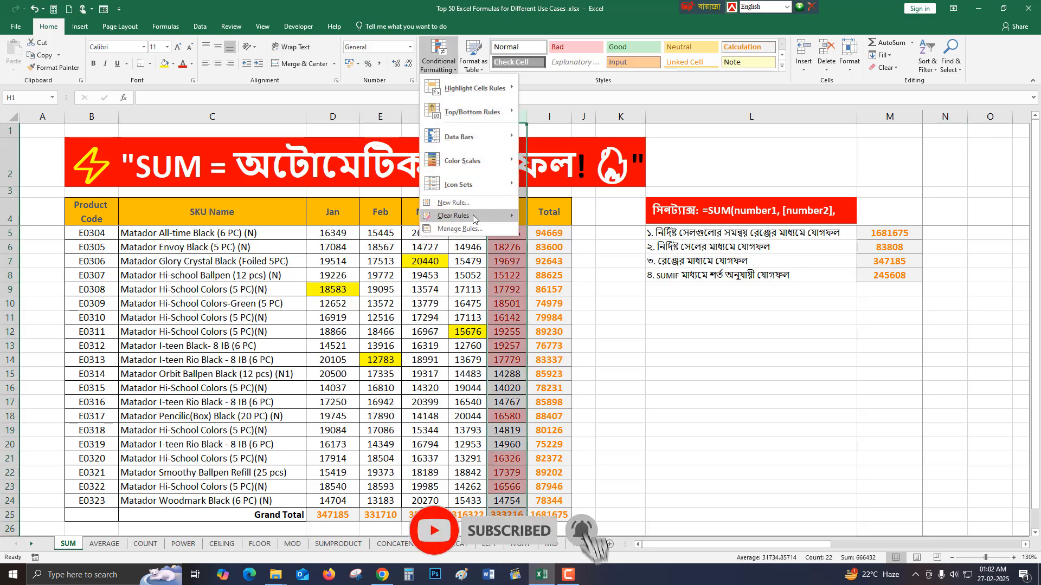
mouse_move(473, 215)
left_click(559, 215)
left_click(507, 215)
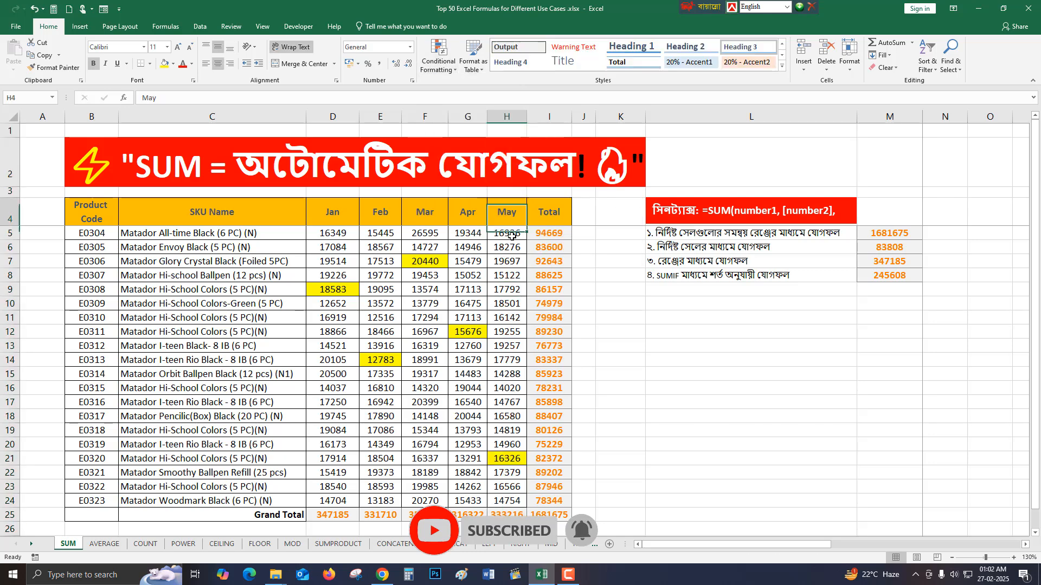
left_click(714, 328)
left_click(484, 254)
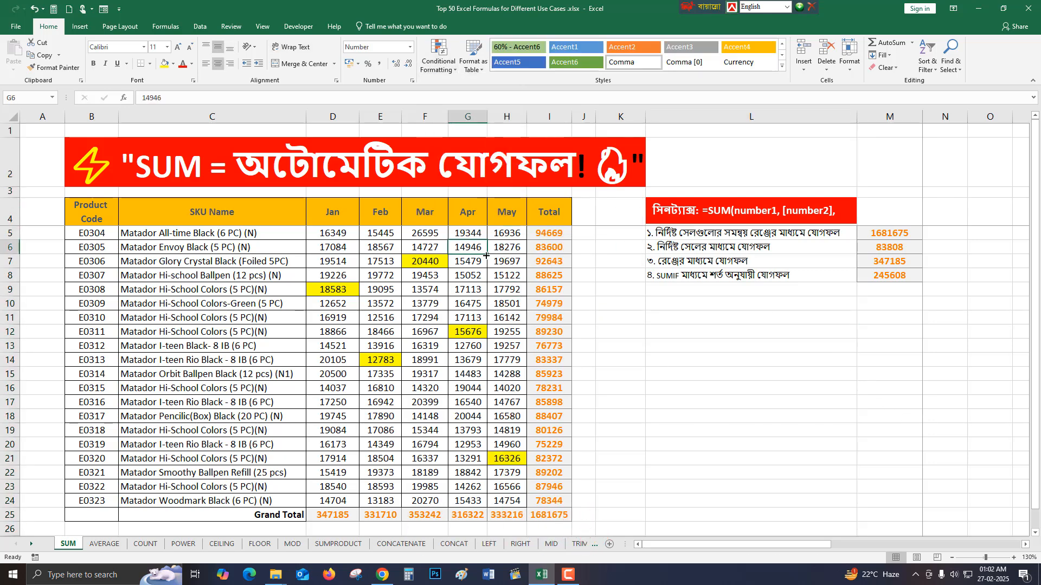
Replace the total in I5 with the cell-by-cell addition formula =D5+E5+F5+G5+H5
left_click(551, 234)
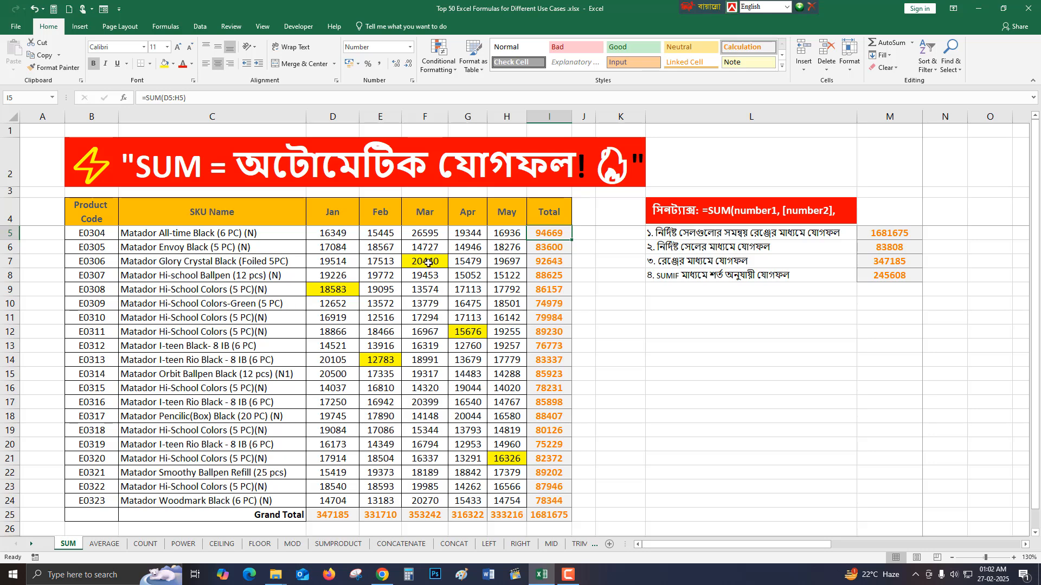
type("=")
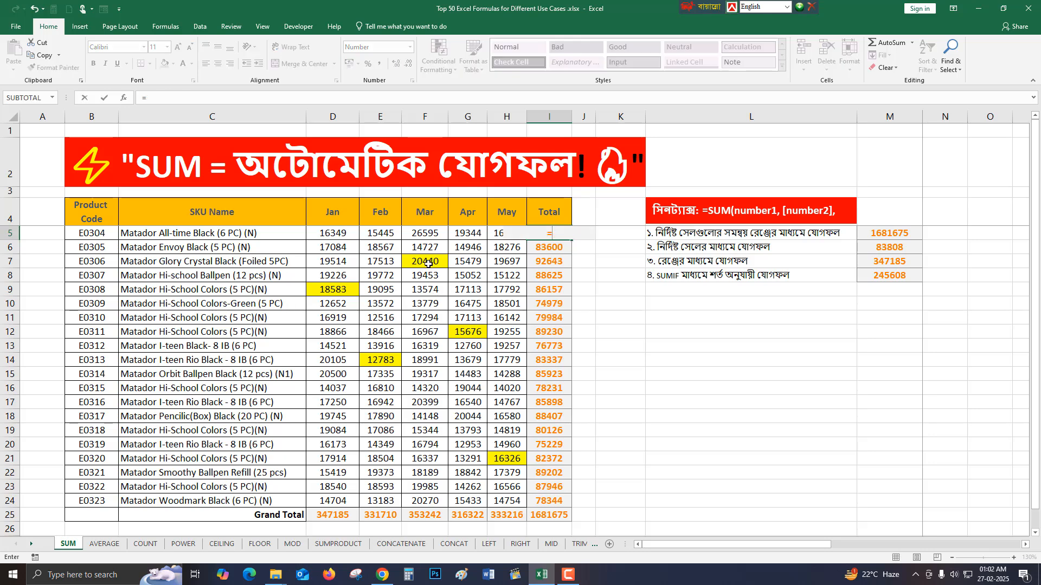
left_click(342, 235)
type("+")
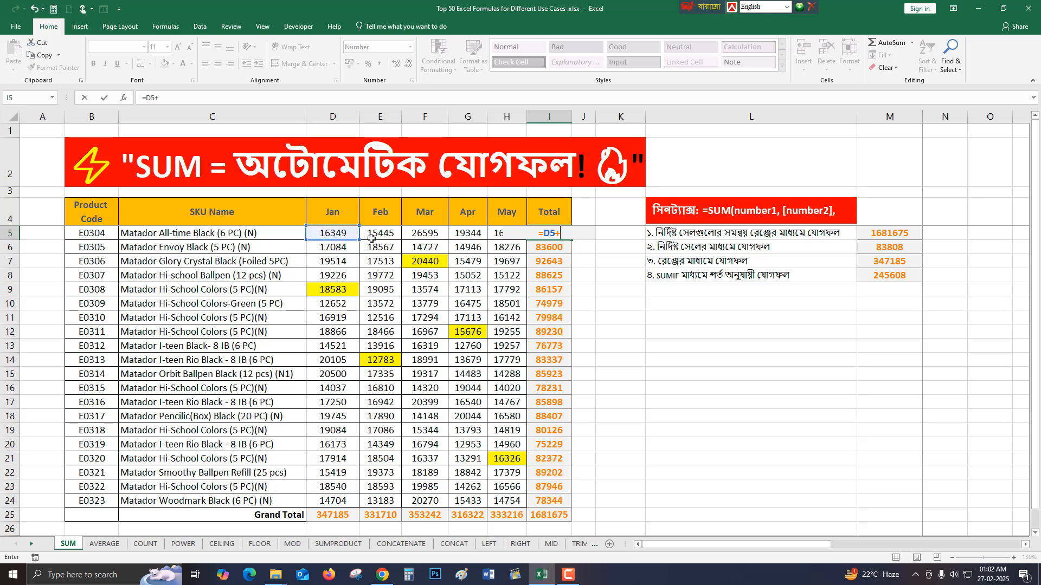
left_click(378, 238)
type("+")
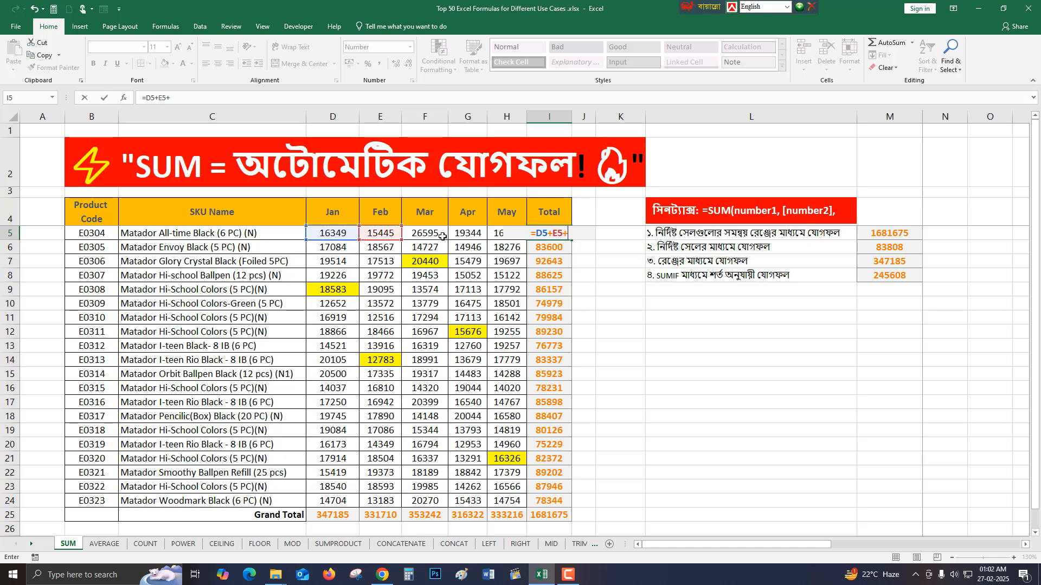
left_click(436, 234)
type("+")
left_click(467, 234)
type("+")
left_click(496, 233)
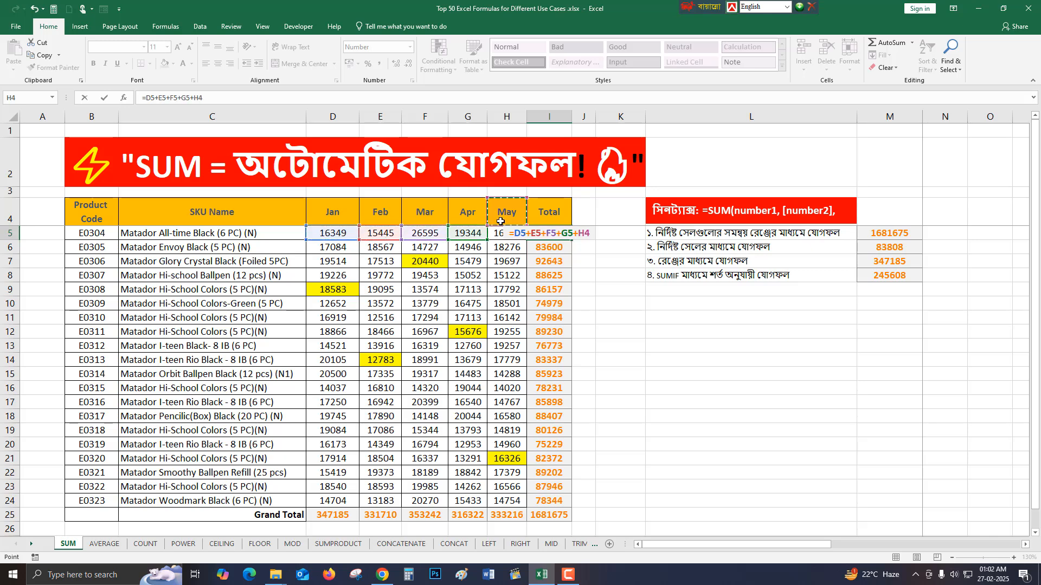
key("Return")
key("Up")
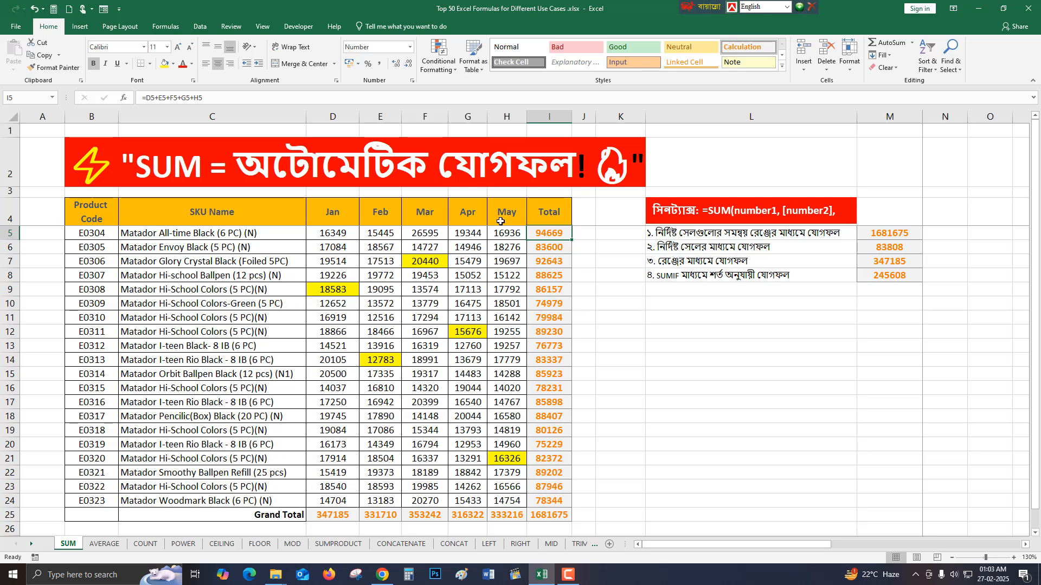
Delete the March column F to check its effect on the first product's total formula, and undo the deletion
left_click(426, 113)
key("ctrl+minus")
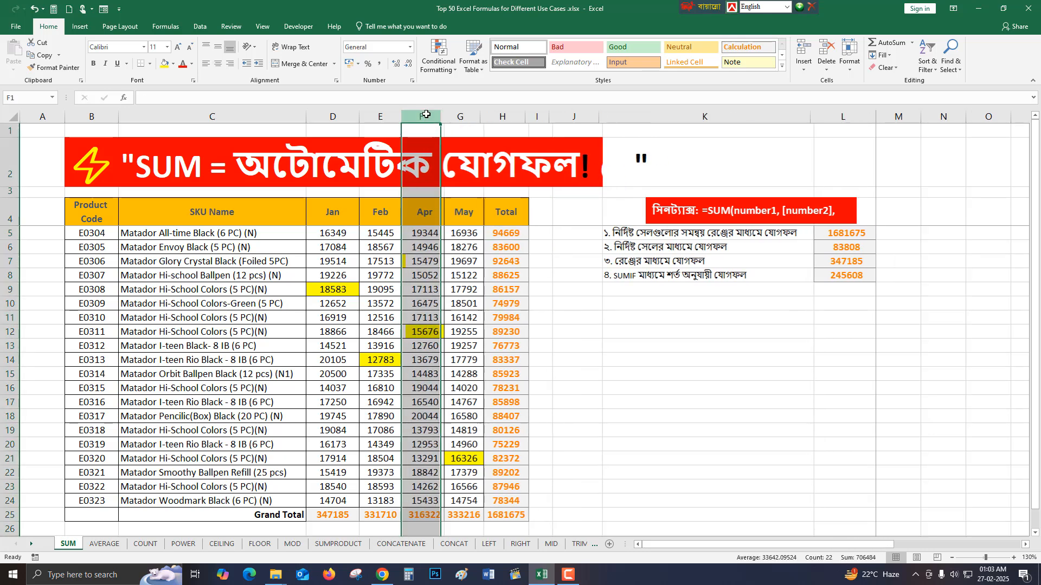
left_click(504, 235)
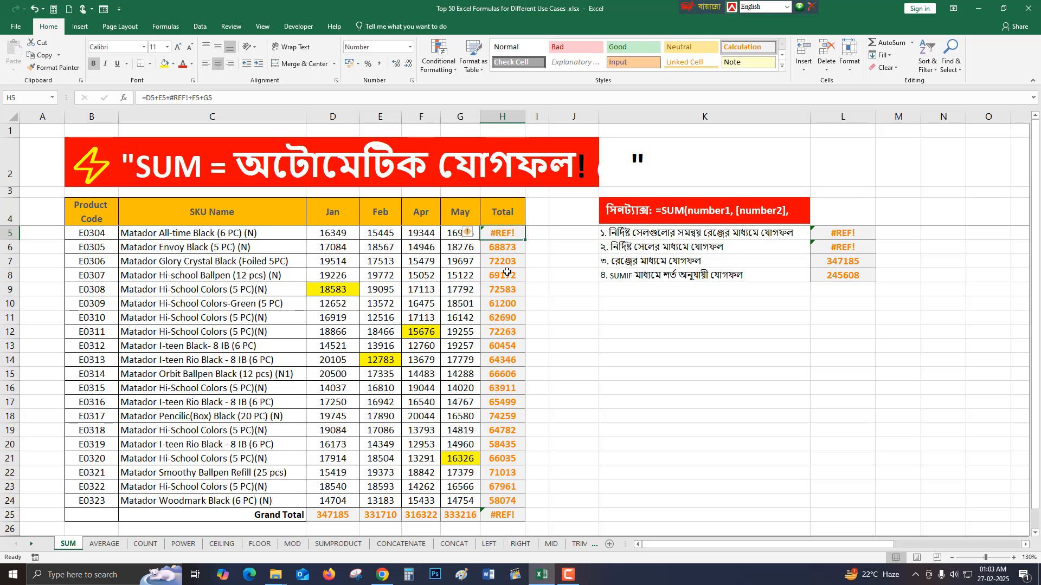
key("ctrl+z")
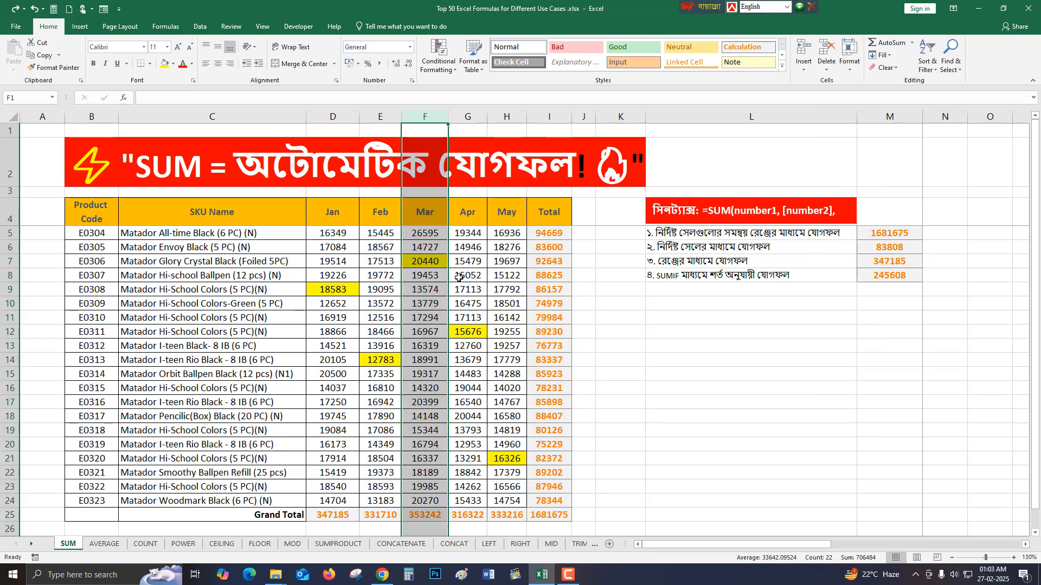
Replace the addition formula in I5 with the AutoSum formula =SUM(D5:H5)
left_click(538, 236)
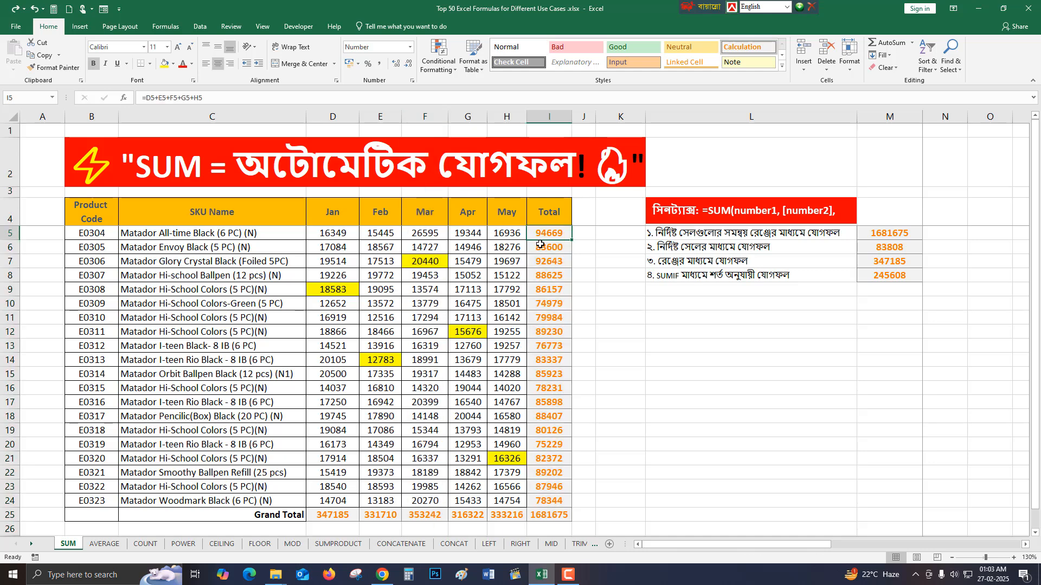
left_click(540, 244)
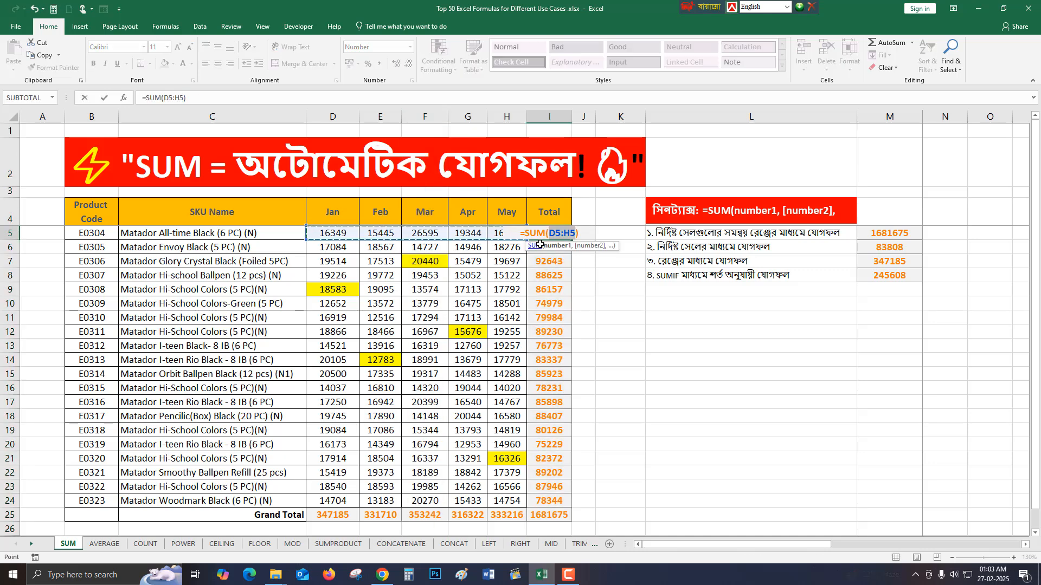
key("Up")
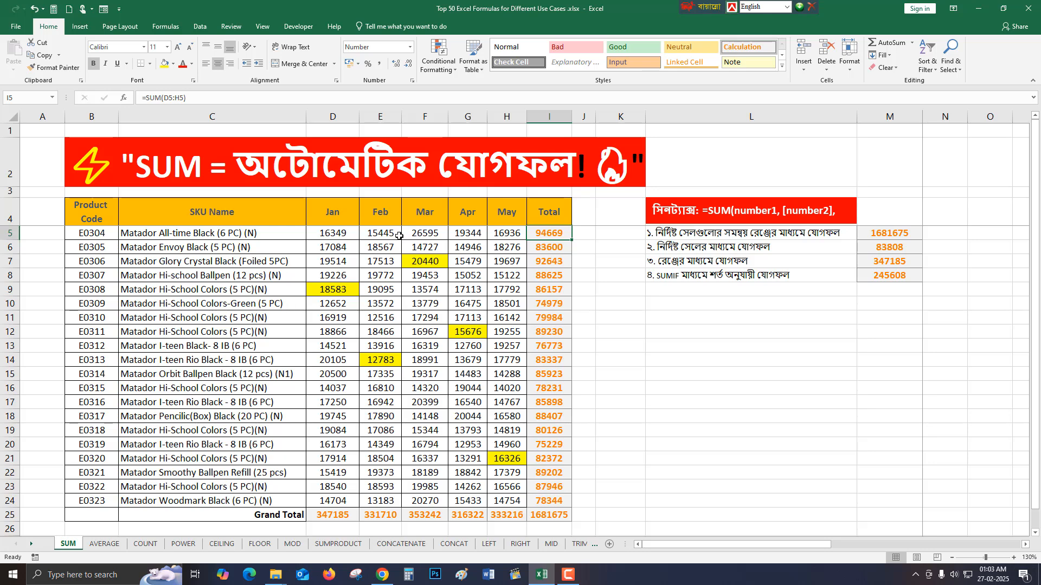
Clear the March value in F5 and preview the range AutoSum suggests in total cell I5, keeping the existing formula
left_click(433, 235)
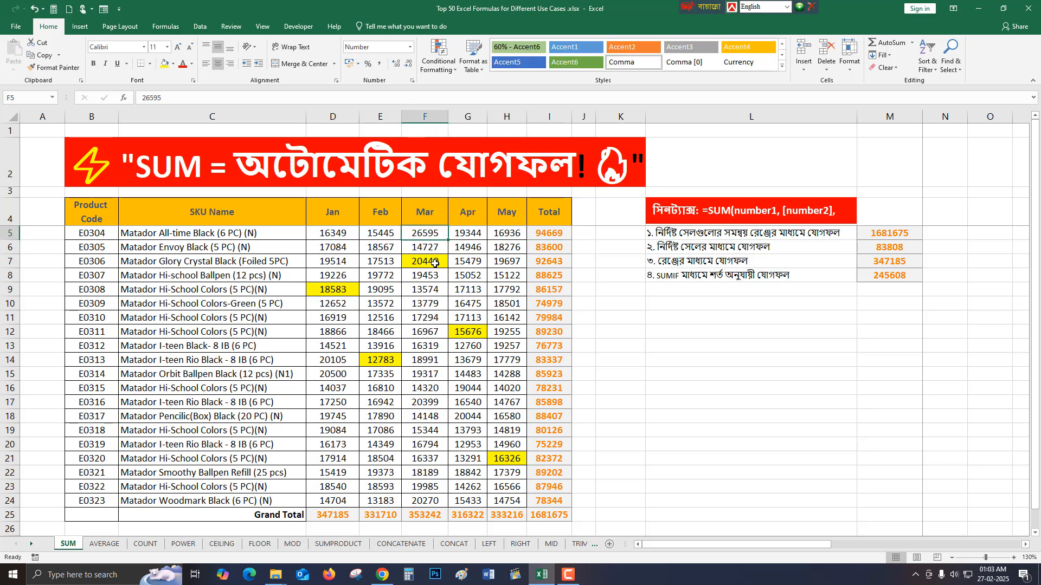
key("Delete")
left_click(556, 236)
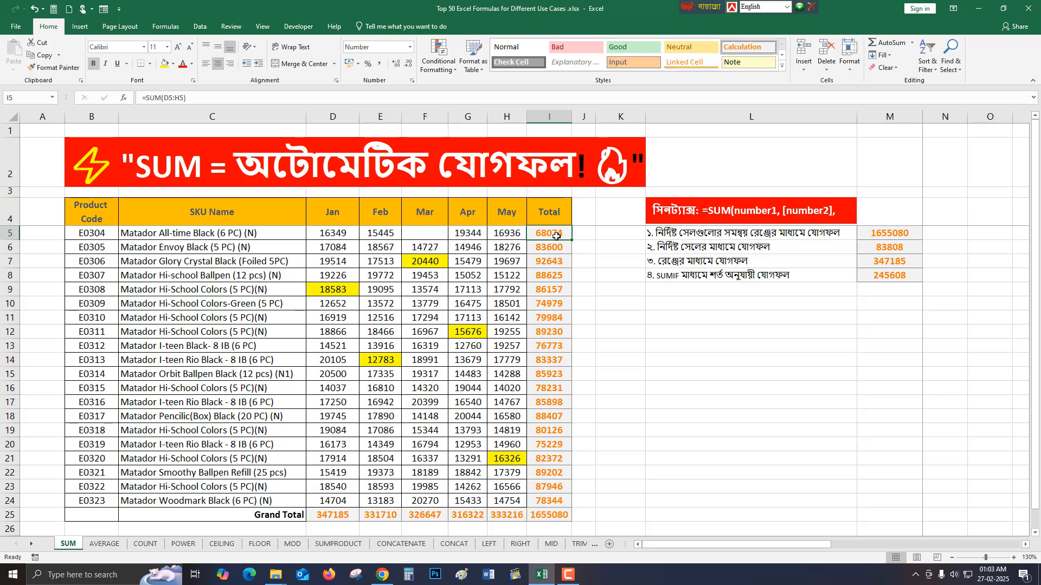
double_click(556, 236)
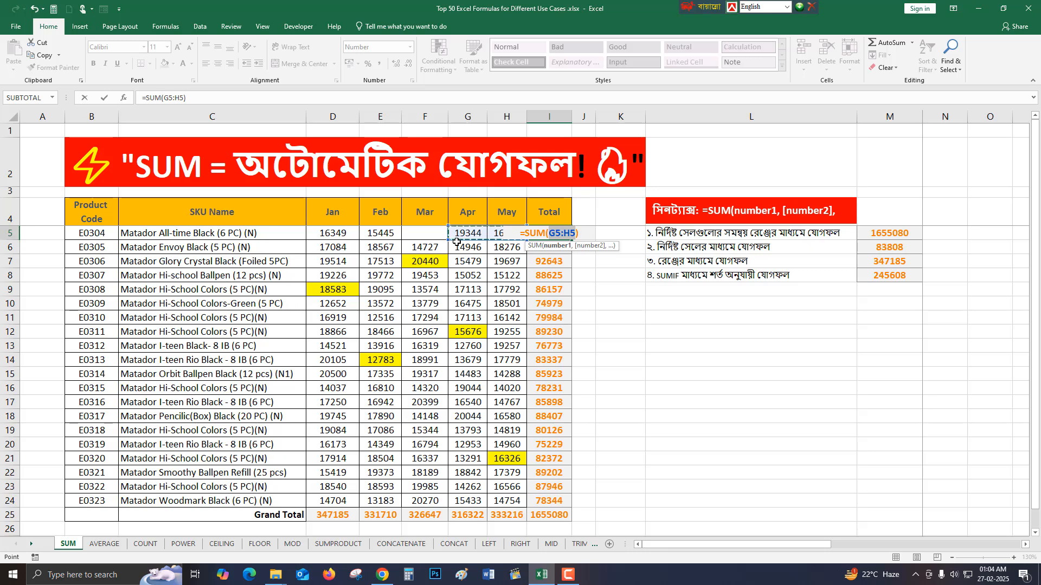
key("Escape")
Enter 0 in the empty March cell F5 and preview AutoSum's suggested range in I5, keeping the existing formula
key("Left")
key("Left")
key("Left")
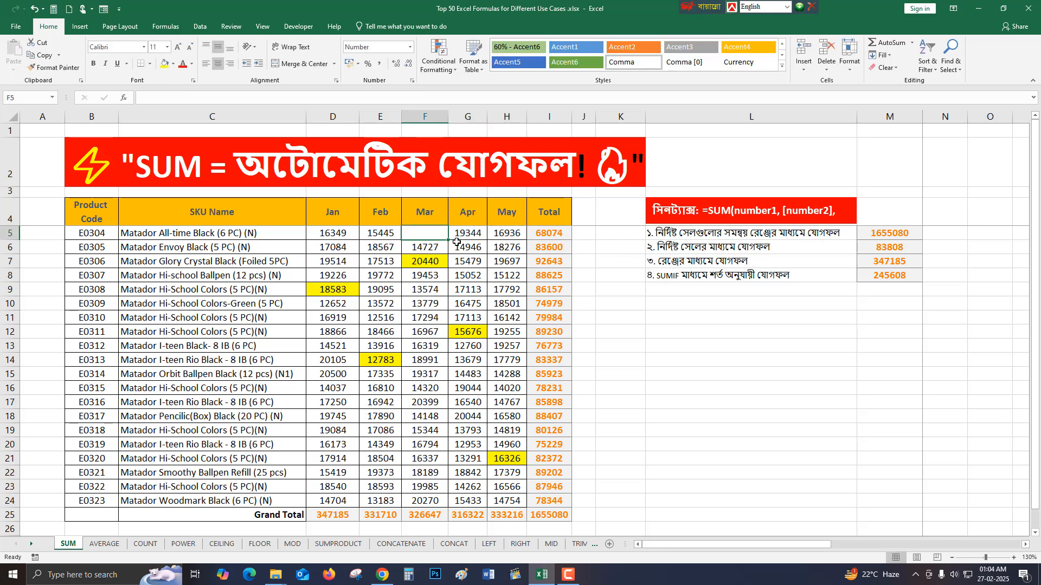
type("0")
key("Return")
key("Up")
key("Right")
key("Right")
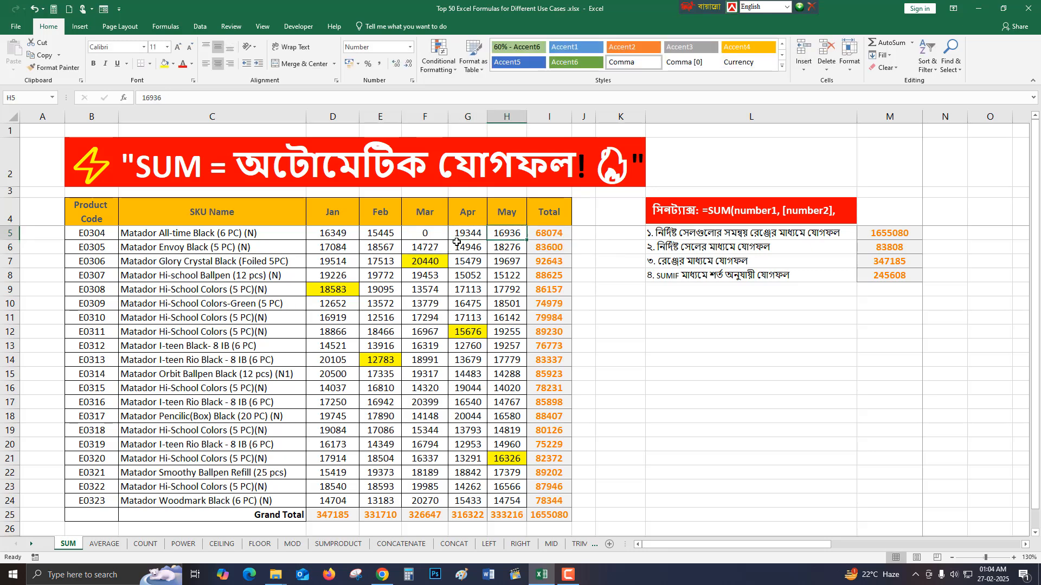
key("Right")
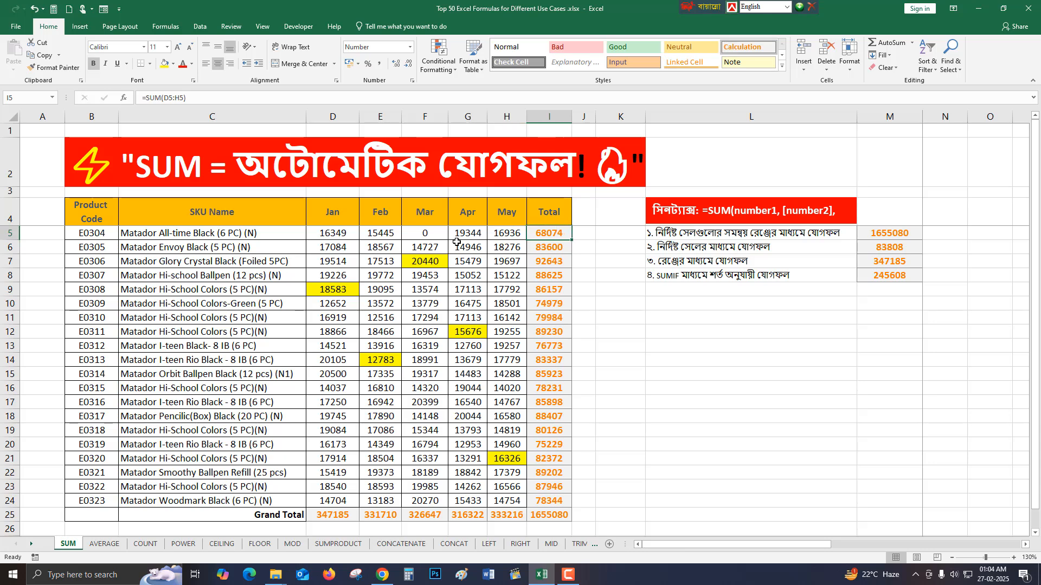
key("F2")
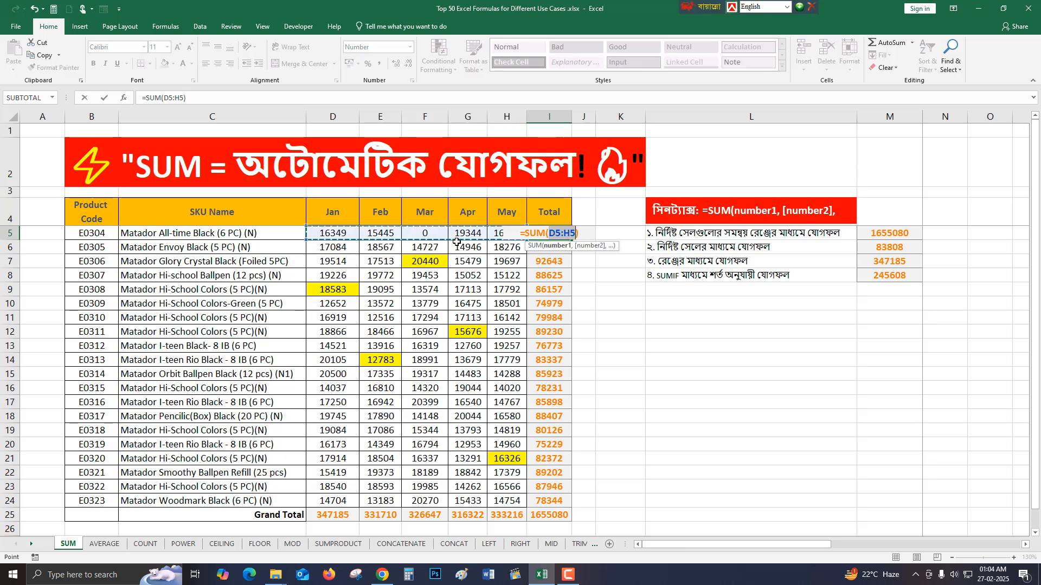
key("Escape")
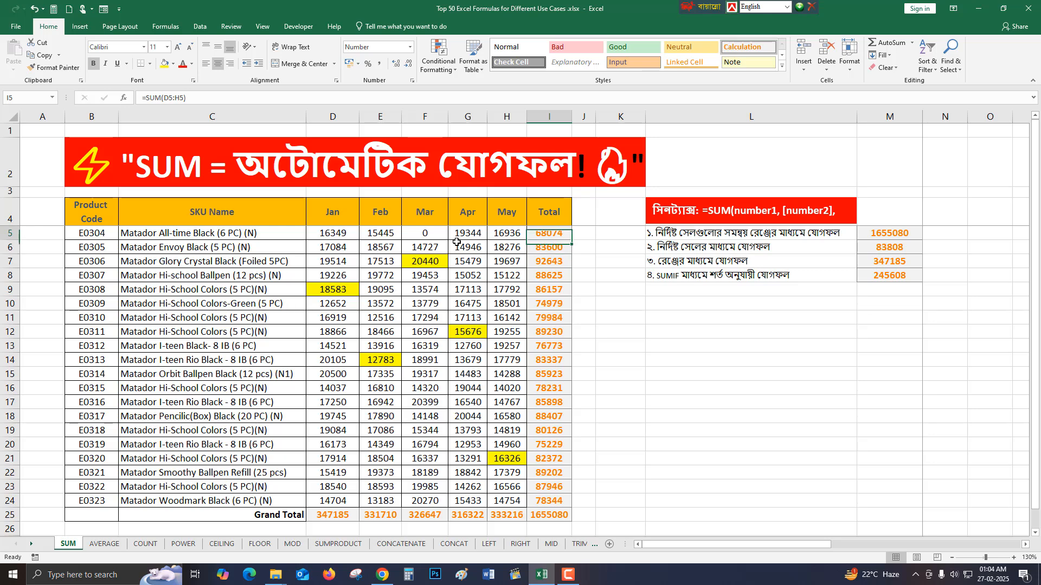
Empty March cell F5 again and insert AutoSum in I5, correcting its range to D5:H5
key("Left")
key("Left")
key("Left")
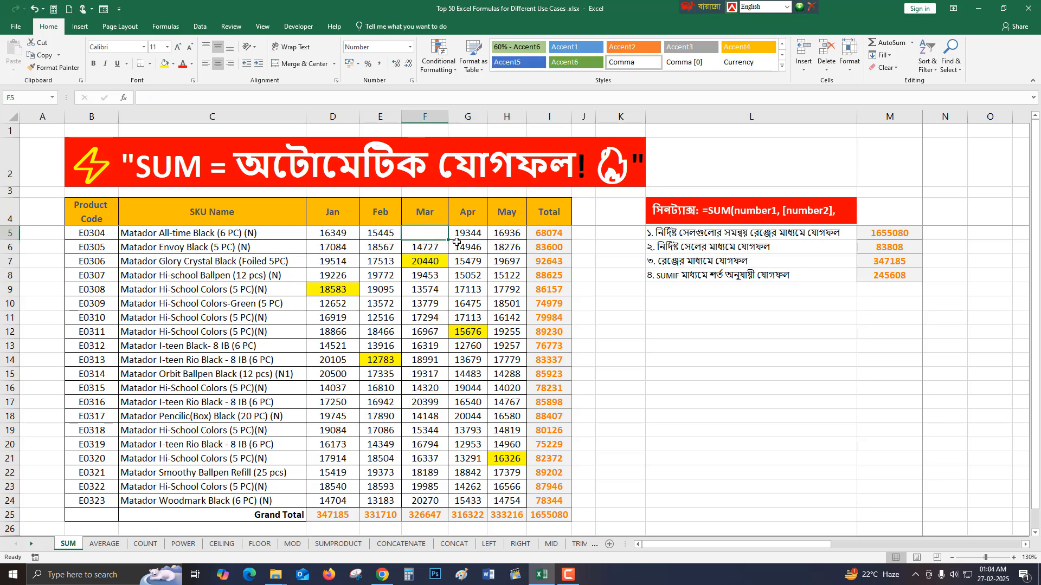
key("Right")
key("Right")
key("Right")
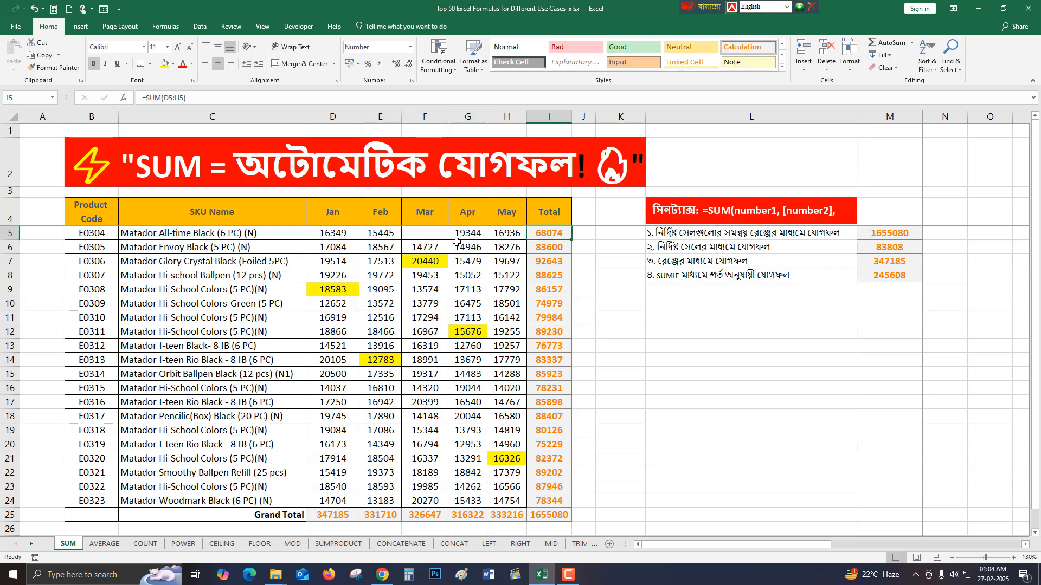
key("alt+equal")
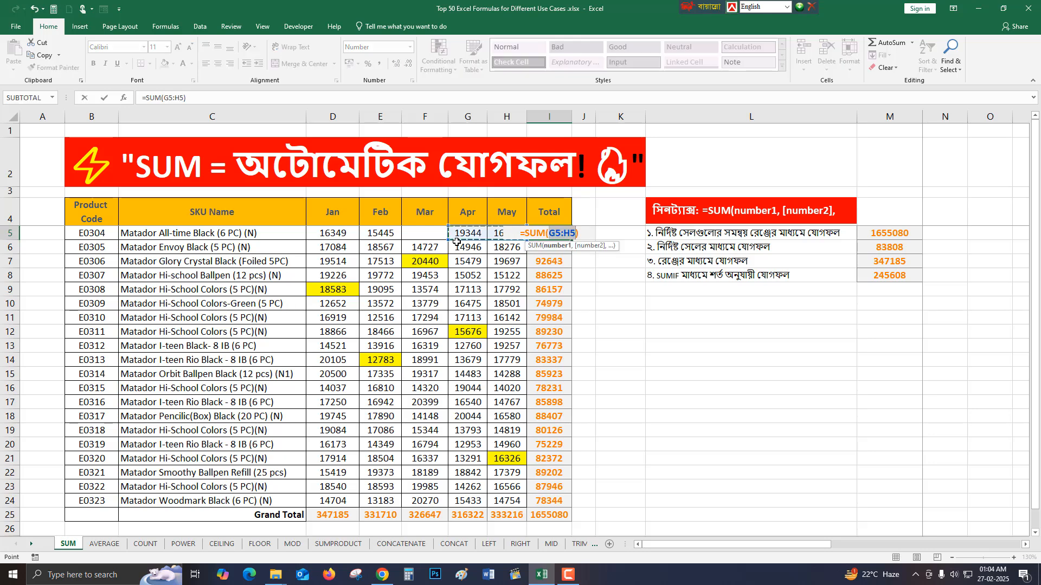
left_click_drag(331, 232, 490, 228)
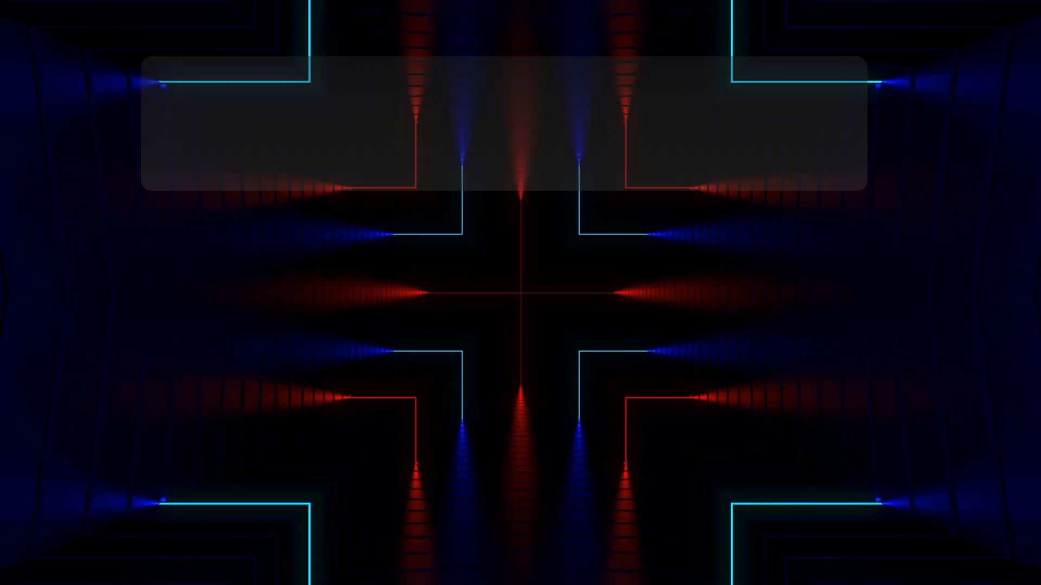